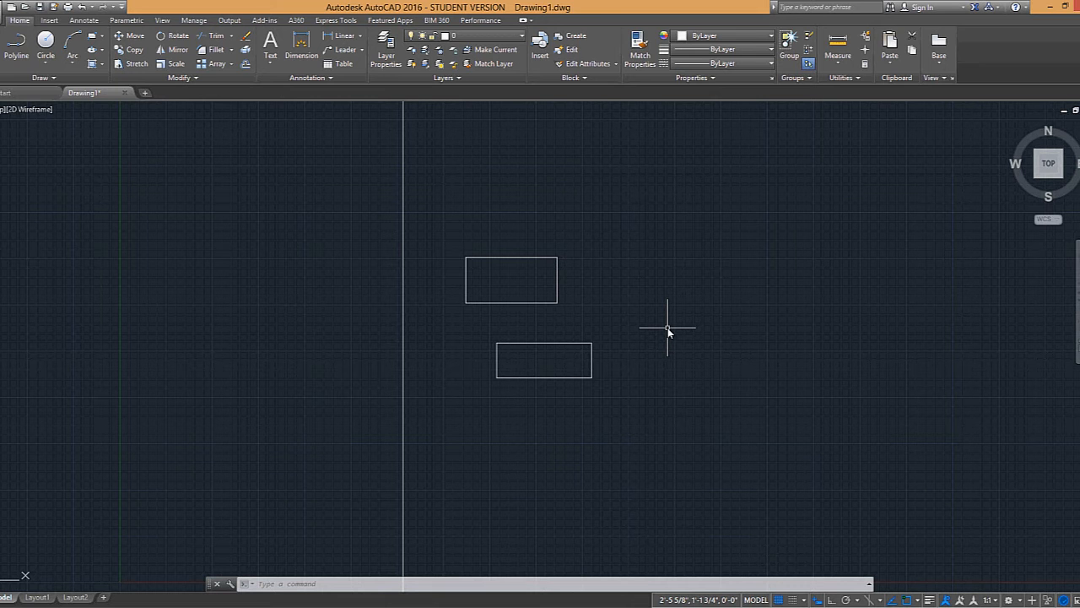
Step: Align the lower rectangle by its top-left corner so its left edge lines up with the upper rectangle's left edge
mouse_move(554, 374)
middle_mouse_down()
mouse_move(566, 383)
mouse_move(568, 372)
middle_mouse_up()
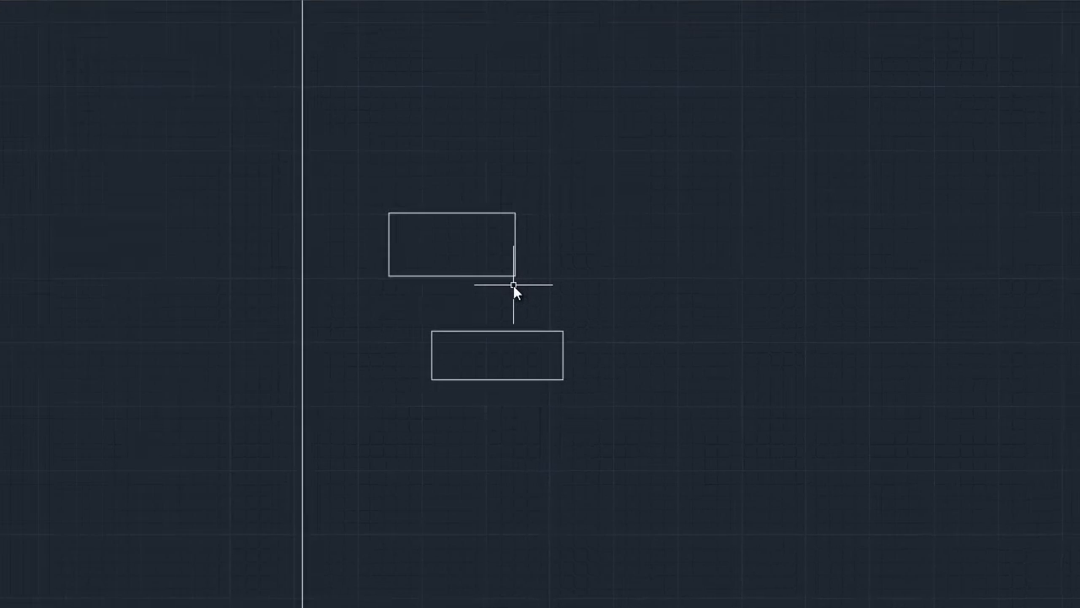
type("align")
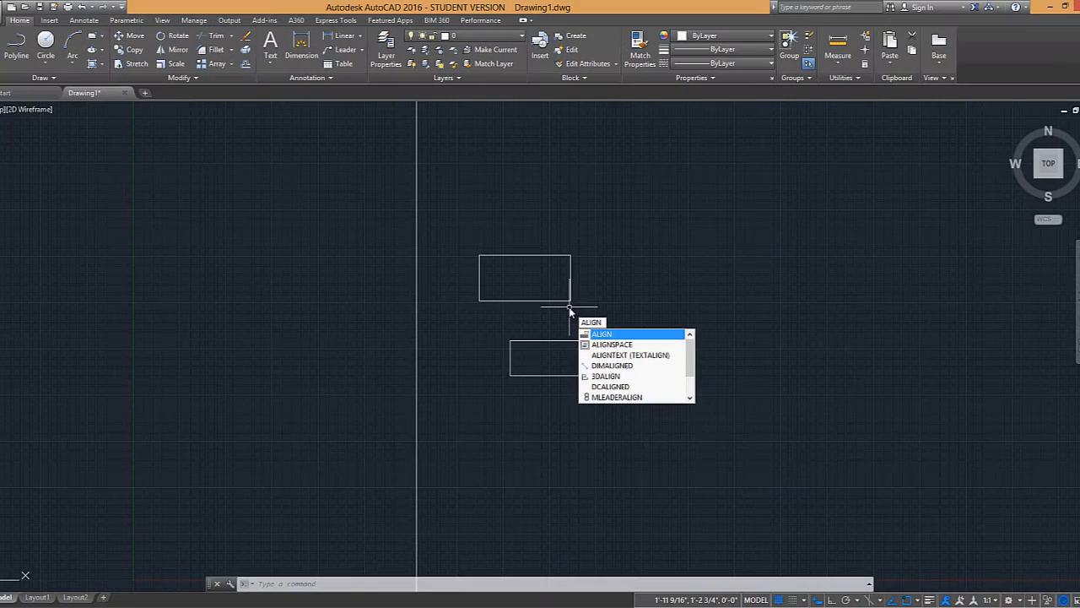
key("Return")
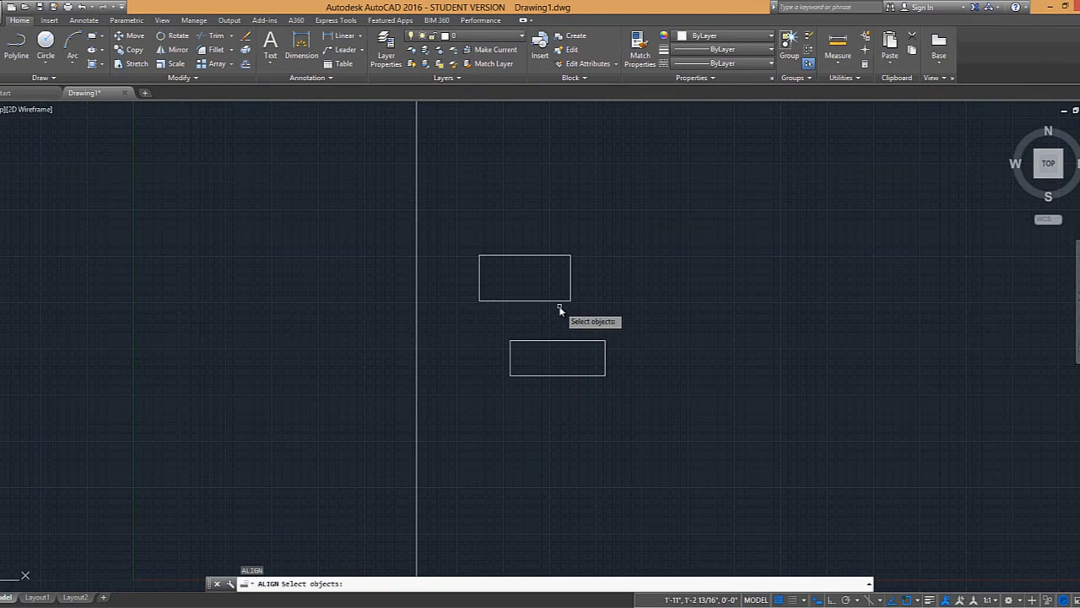
scroll(521, 346, "up", 2)
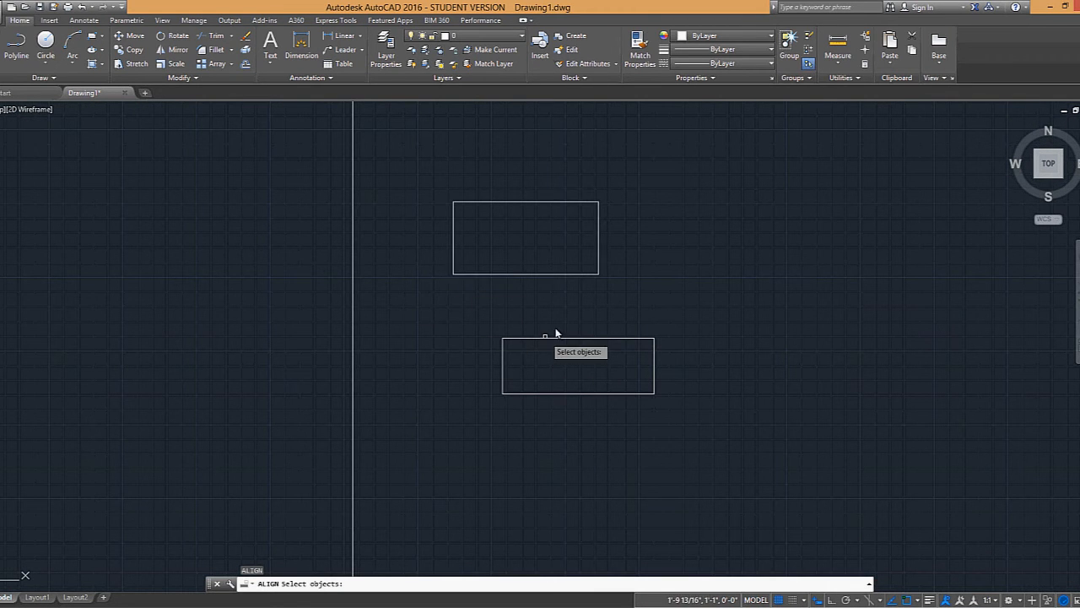
left_click_drag(560, 358, 638, 302)
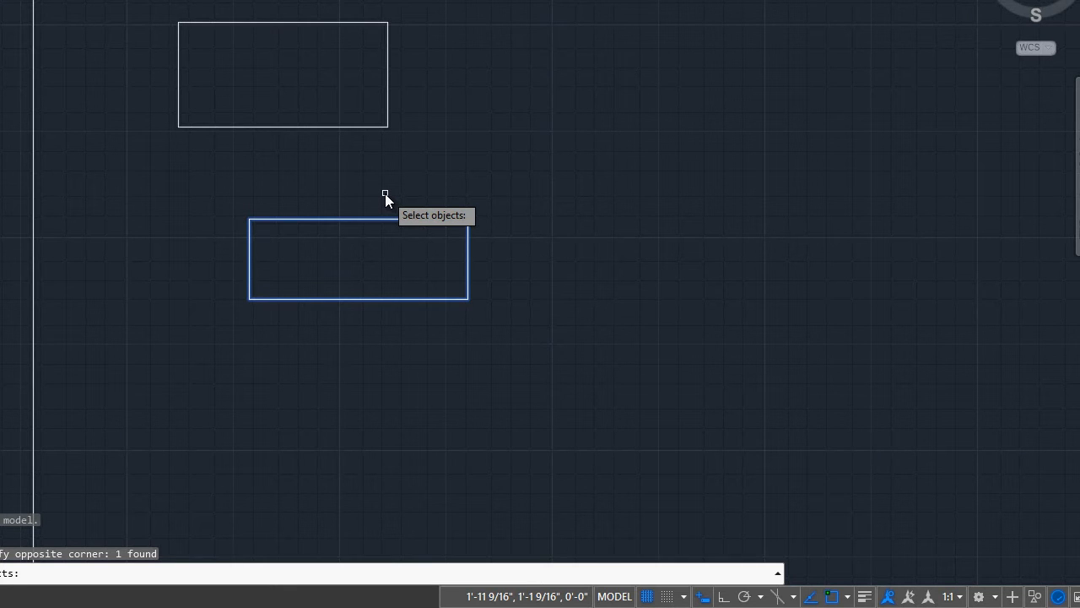
key("Return")
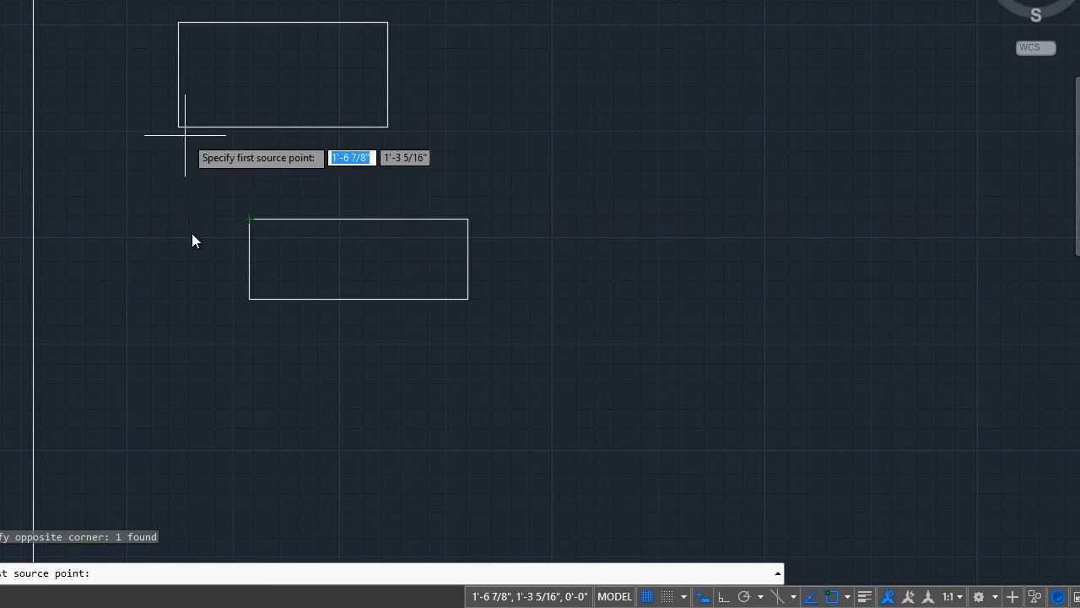
left_click(249, 218)
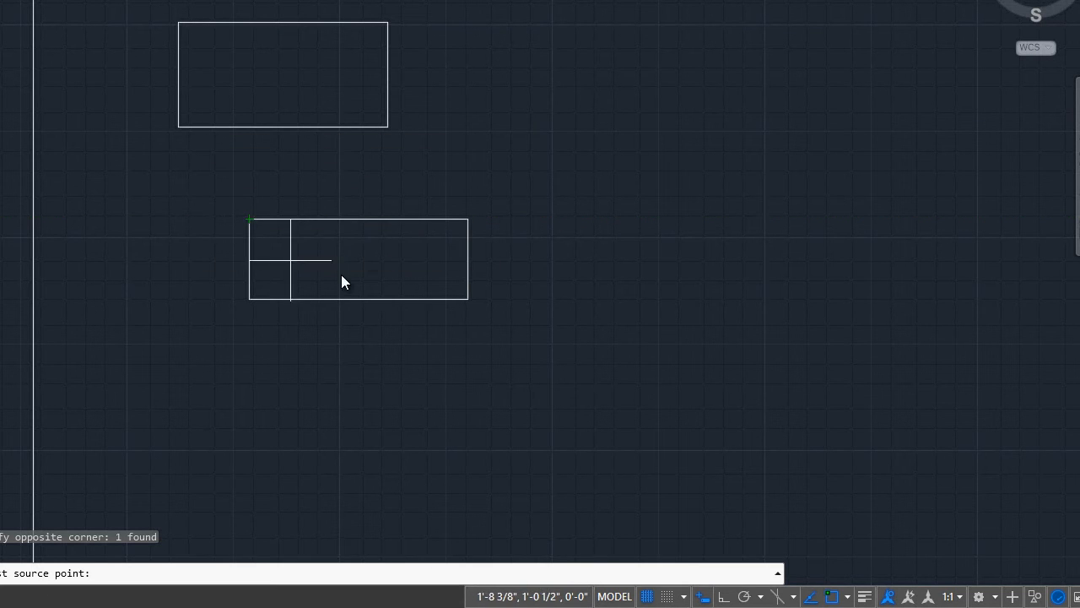
left_click(253, 218)
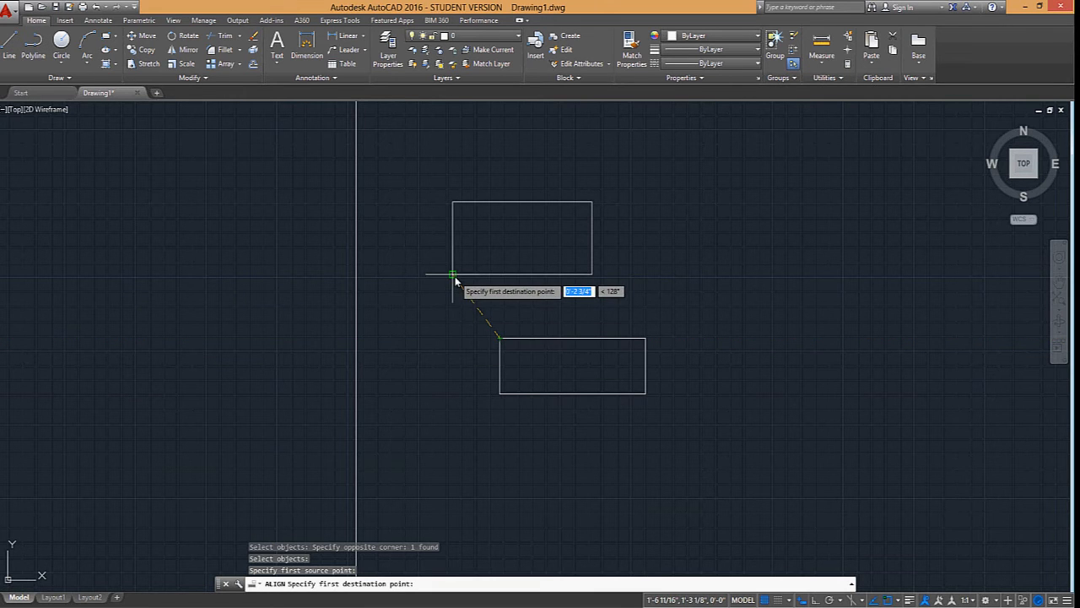
left_click(454, 340)
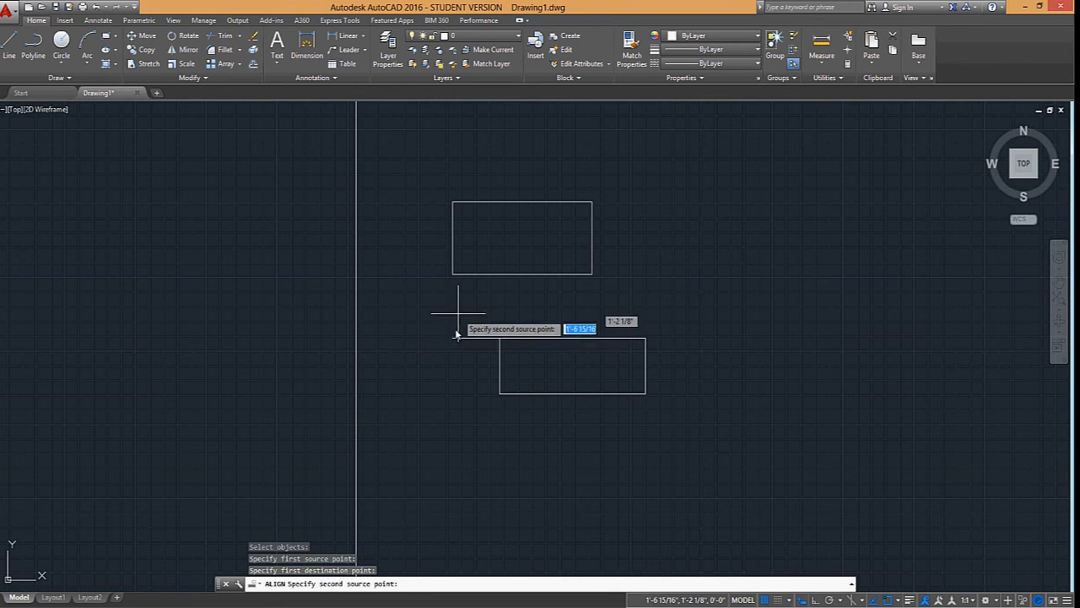
key("Return")
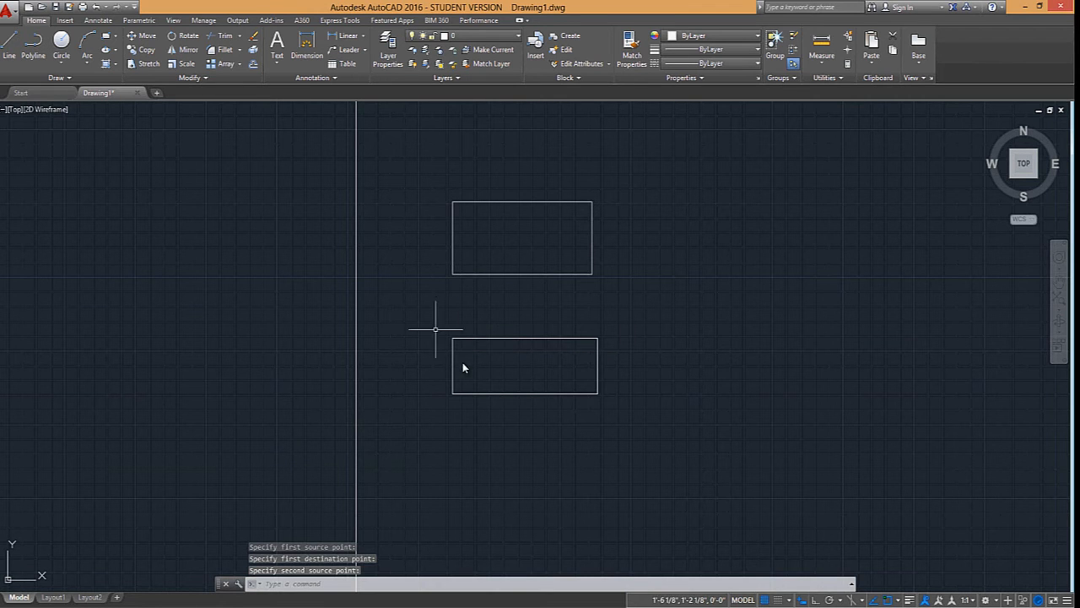
Step: Try aligning both rectangles to the vertical line from the upper rectangle's top-left corner, and undo the alignment
scroll(514, 296, "down", 3)
right_click(520, 316)
left_click(559, 323)
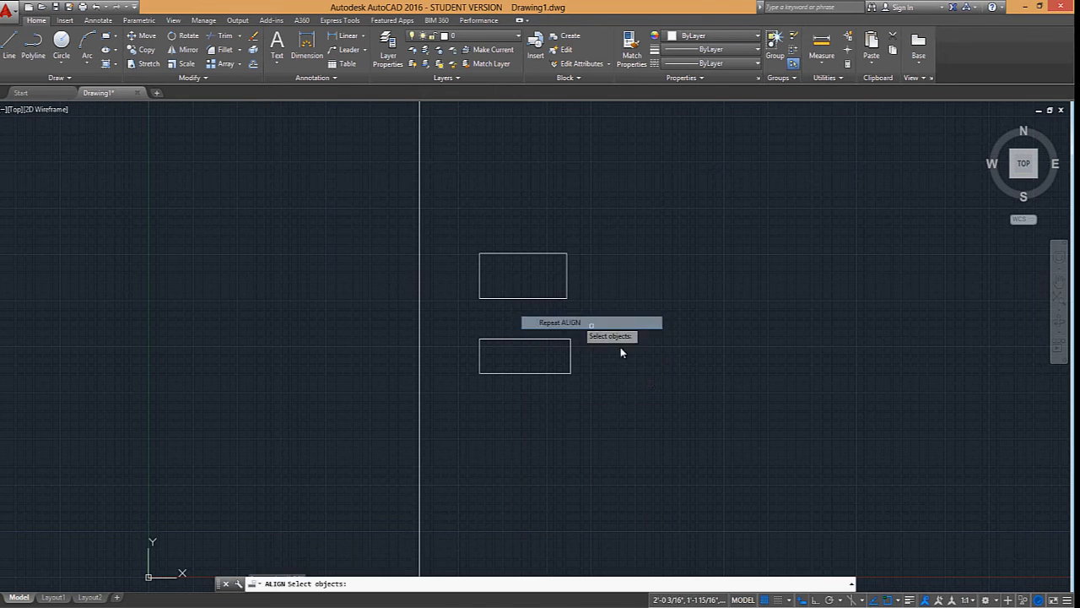
left_click(585, 357)
left_click(532, 268)
key("Return")
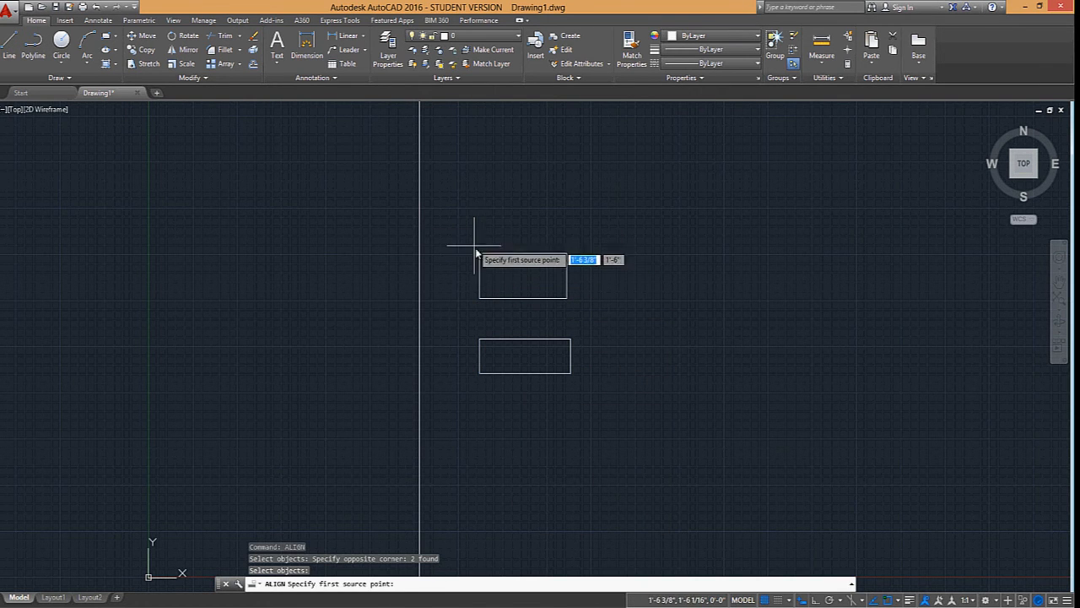
left_click(479, 253)
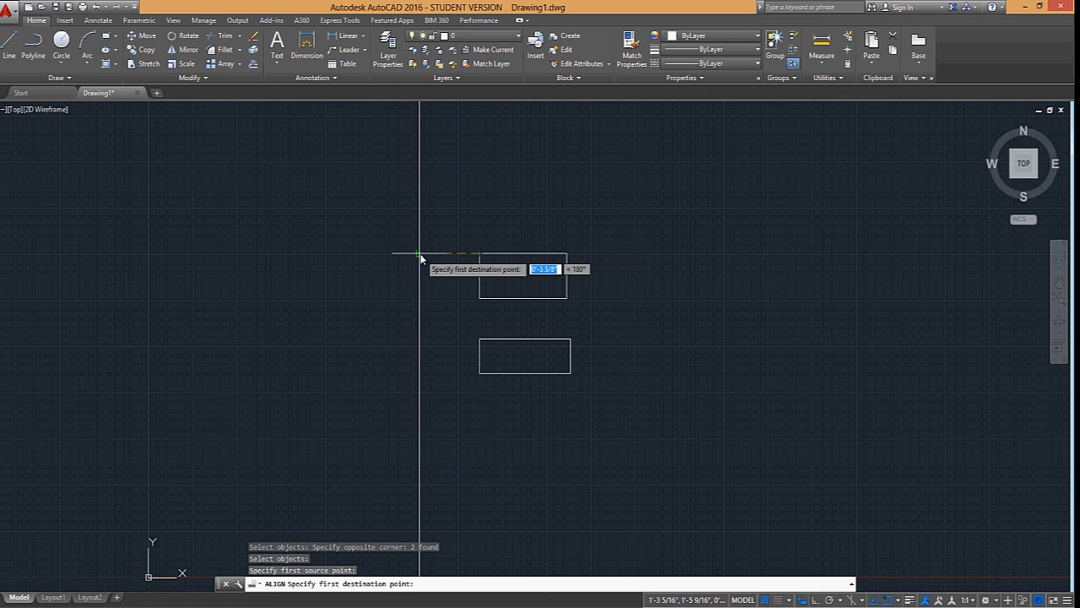
left_click(420, 253)
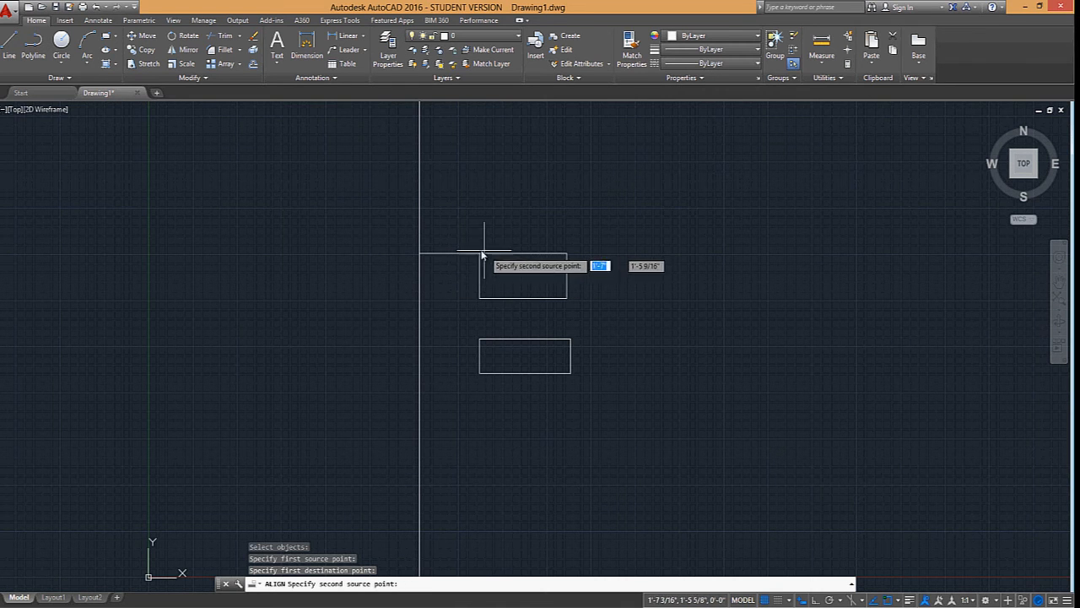
key("Return")
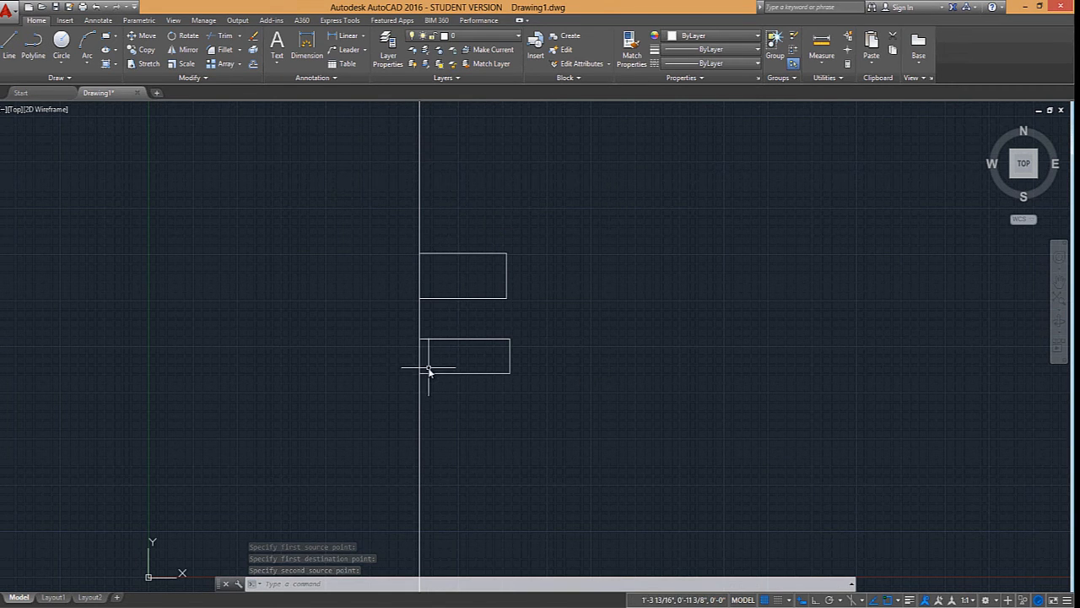
type("u")
key("Return")
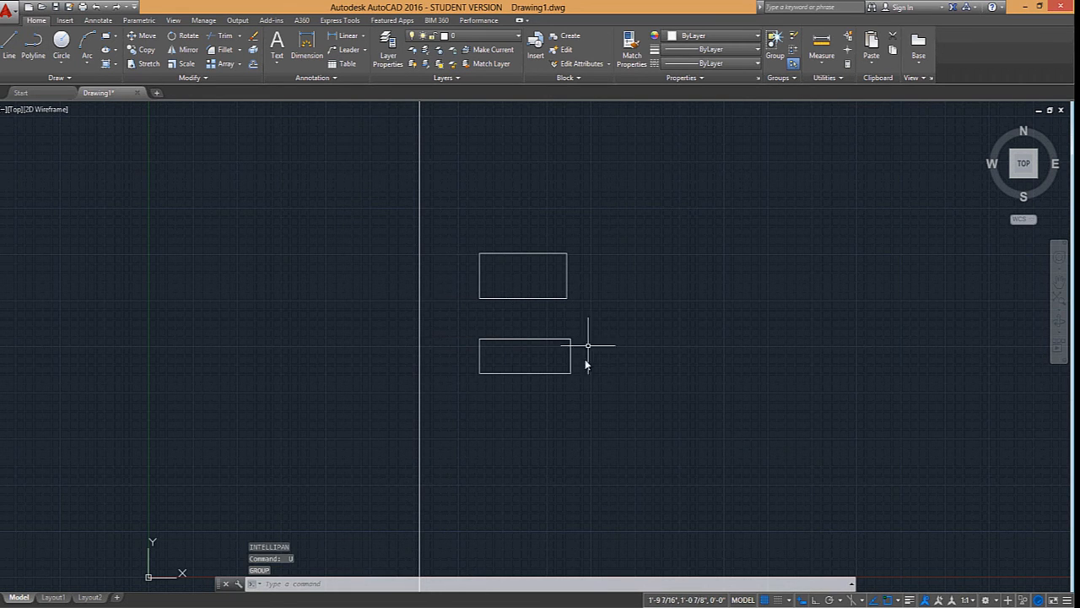
Step: Align both rectangles together onto the vertical line, moving the upper rectangle's top-left corner straight across to it
type("align")
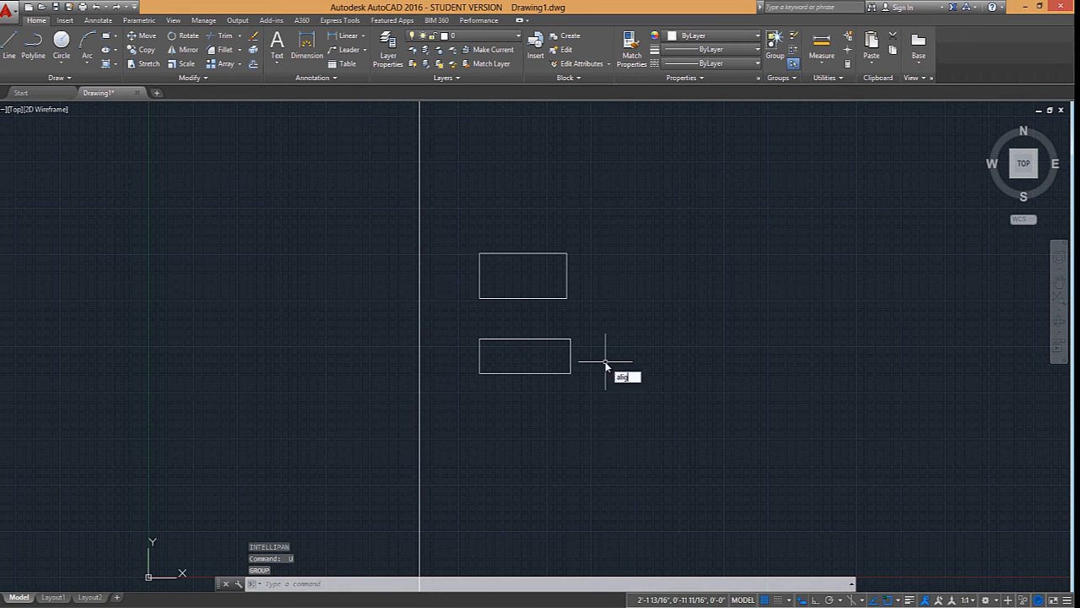
key("Return")
left_click(599, 374)
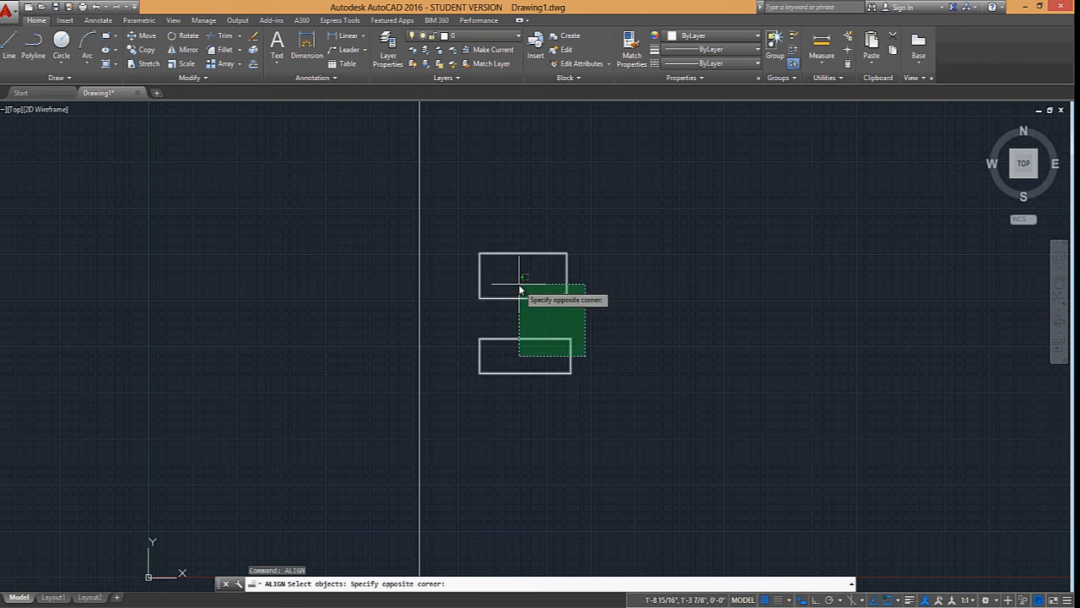
left_click(518, 286)
key("Return")
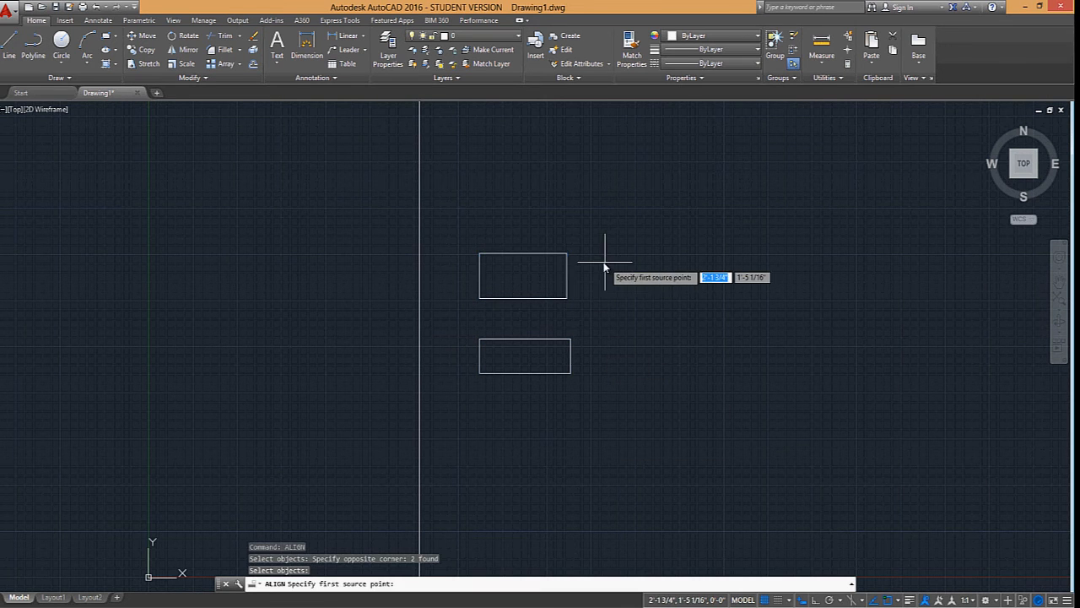
left_click(479, 254)
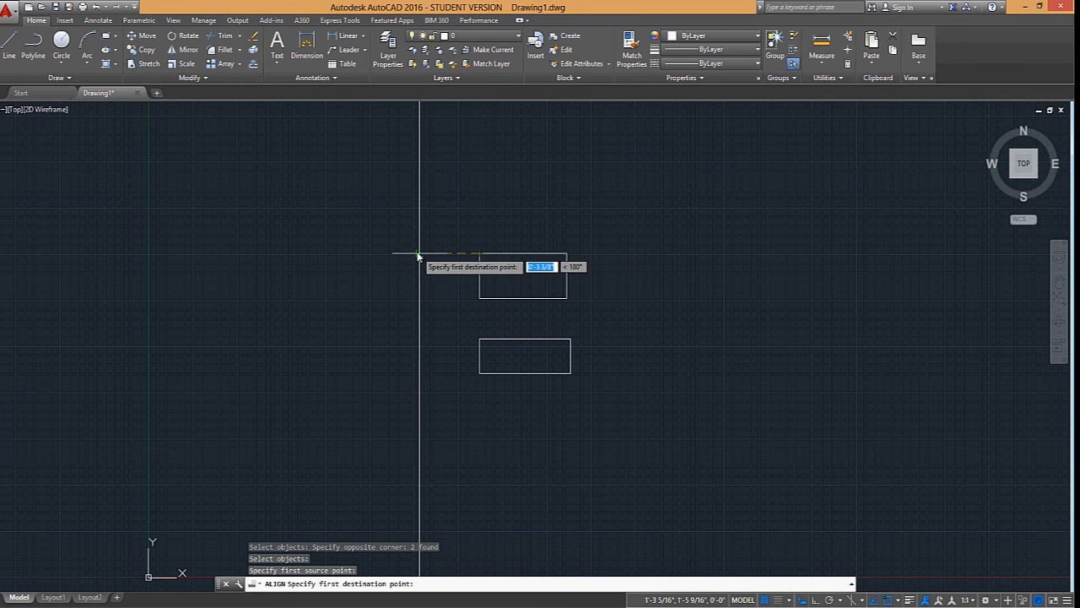
left_click(418, 254)
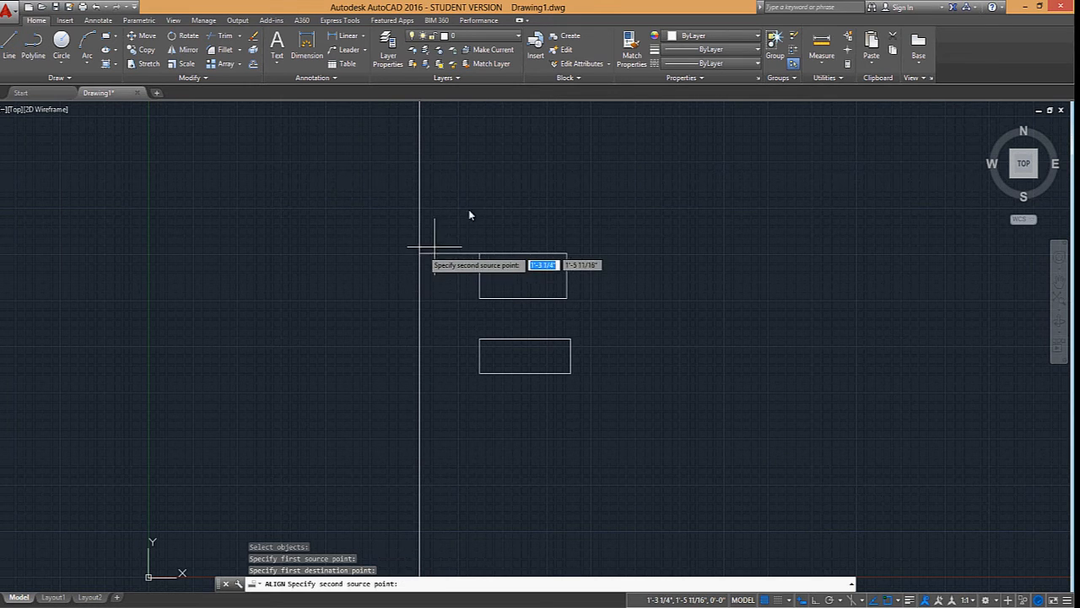
key("Return")
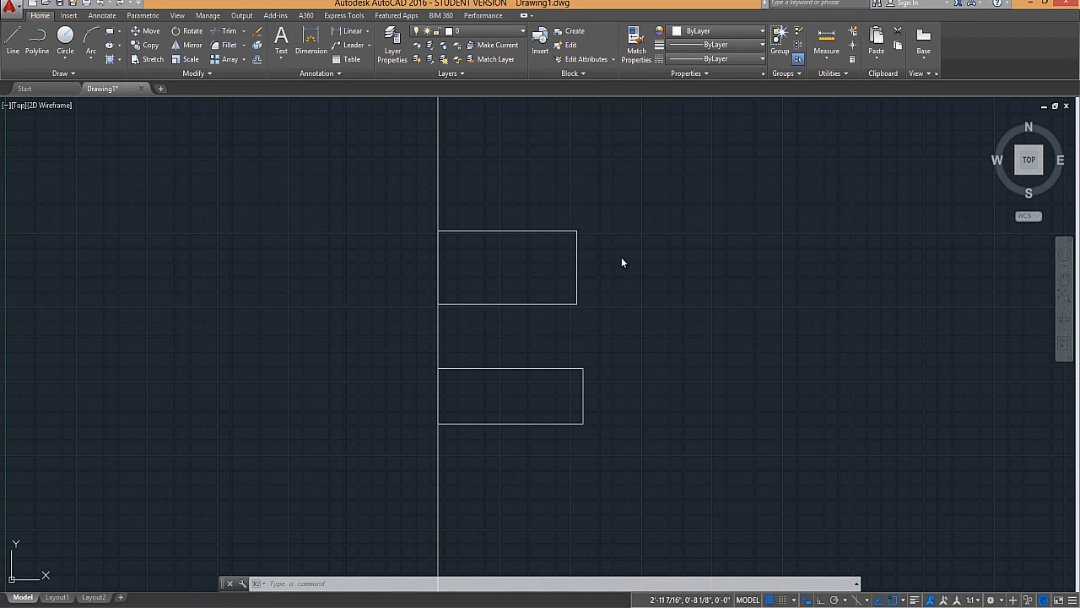
Step: Stretch the upper rectangle's two right corners outward by their grips to form an irregular quadrilateral
left_click(542, 234)
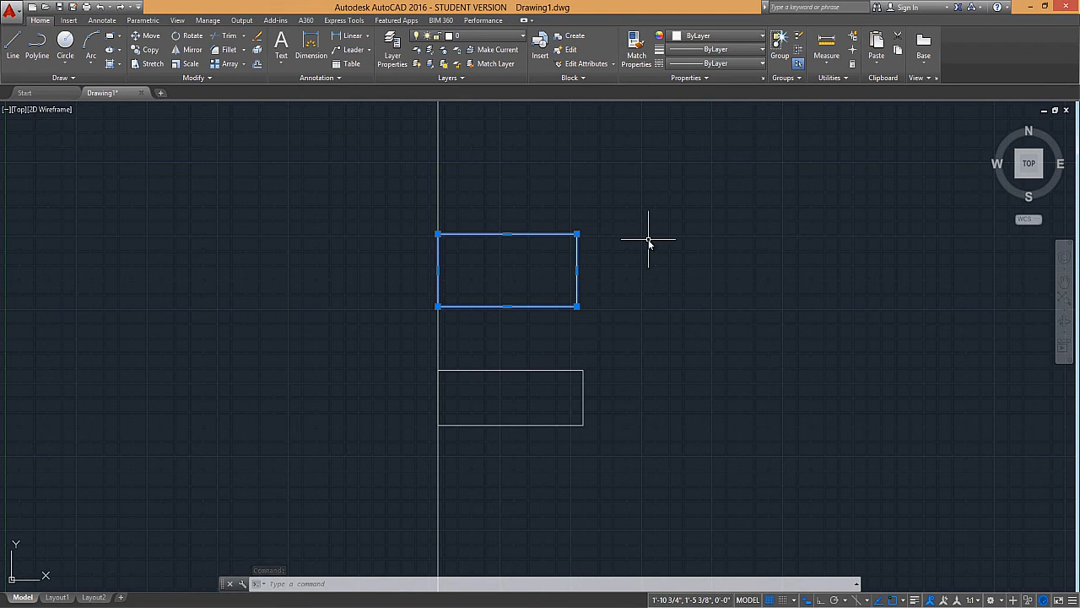
left_click(577, 235)
left_click(604, 186)
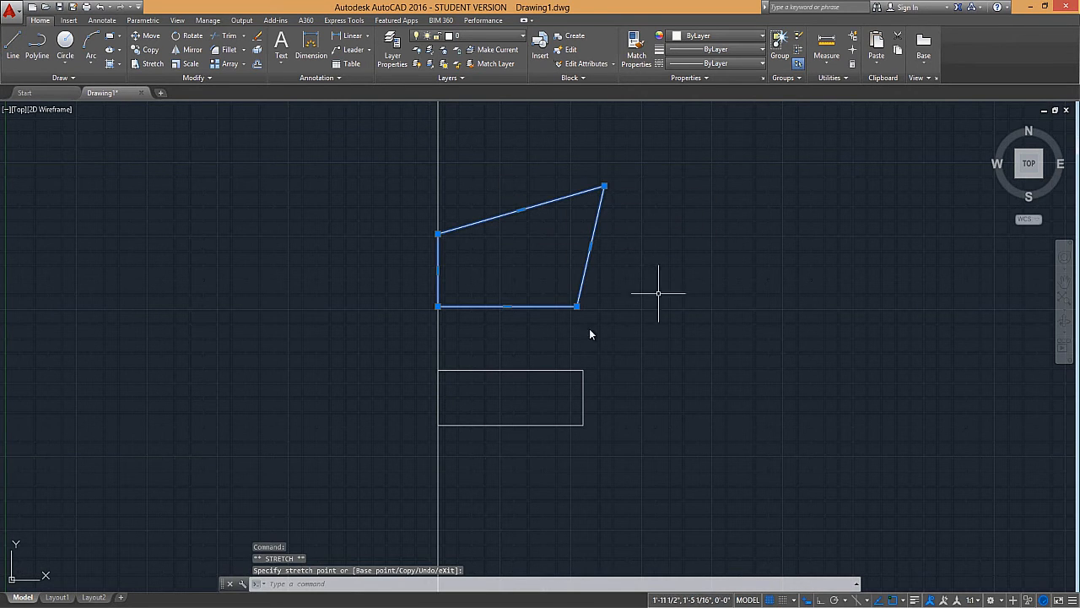
left_click(576, 307)
left_click(648, 293)
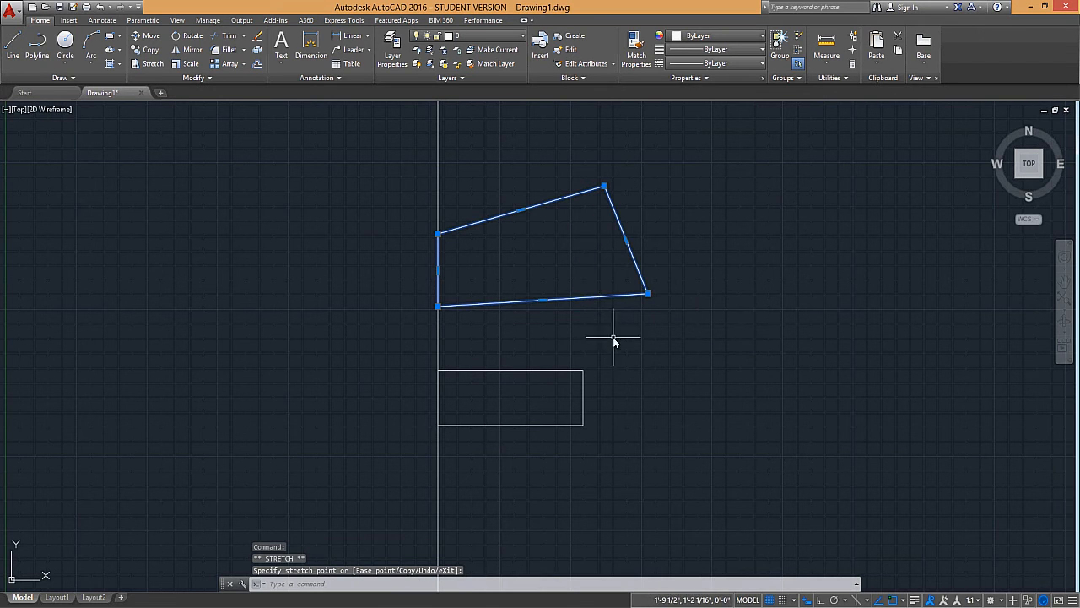
key("Escape")
Step: Draw a circle in the empty area to the right of the two shapes
type("c")
key("Return")
left_click(790, 279)
left_click(777, 210)
Step: Move the circle farther right by its center grip and stretch its top quadrant to a radius of about 4 9/16"
middle_click_drag(818, 226, 558, 256)
left_click(633, 187)
left_click(608, 244)
scroll(680, 257, "down", 2)
left_click(549, 270)
left_click(677, 260)
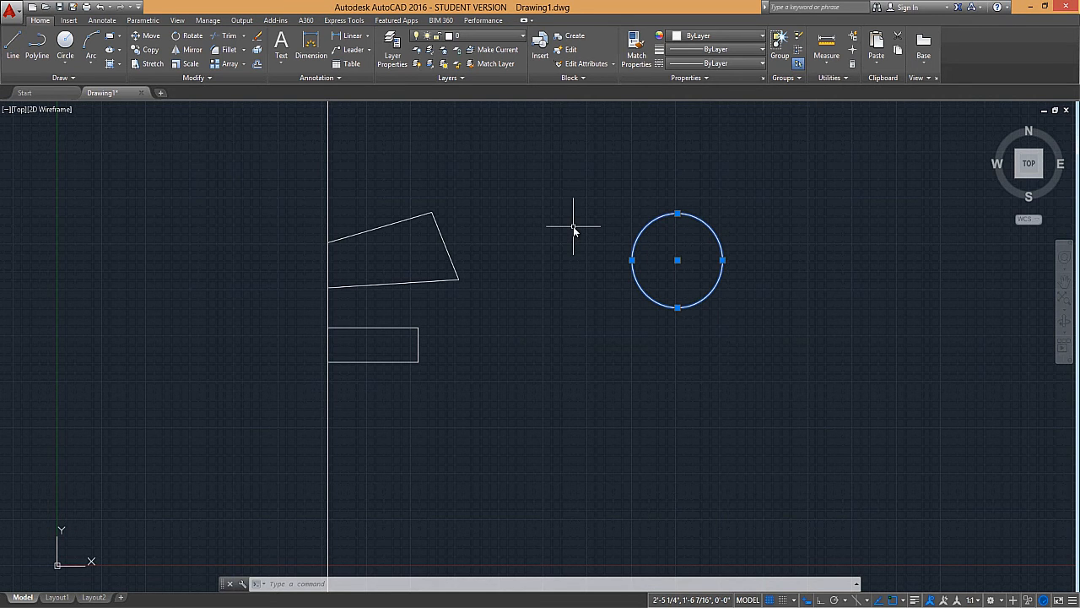
left_click(677, 215)
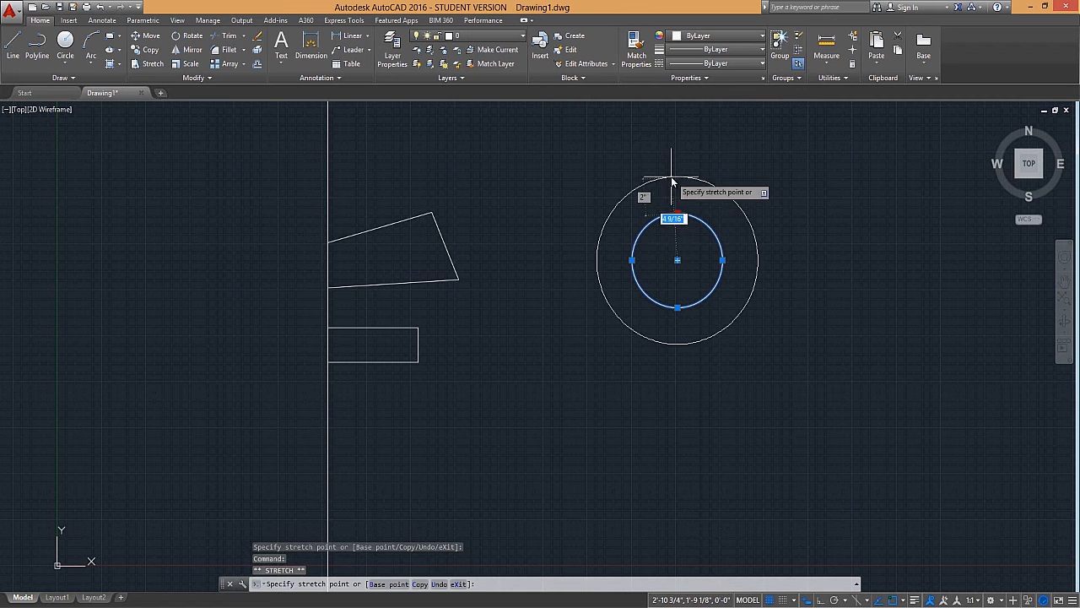
left_click(668, 179)
Step: Stretch the quadrilateral's upper-right corner outward by its grip
scroll(430, 215, "up", 7)
left_click(438, 209)
left_click(444, 205)
Step: Shrink the circle from its left quadrant grip, enlarge it from its top quadrant grip, and clear the selection
scroll(635, 240, "down", 4)
middle_click_drag(634, 241, 416, 242)
left_click(598, 305)
left_click(650, 305)
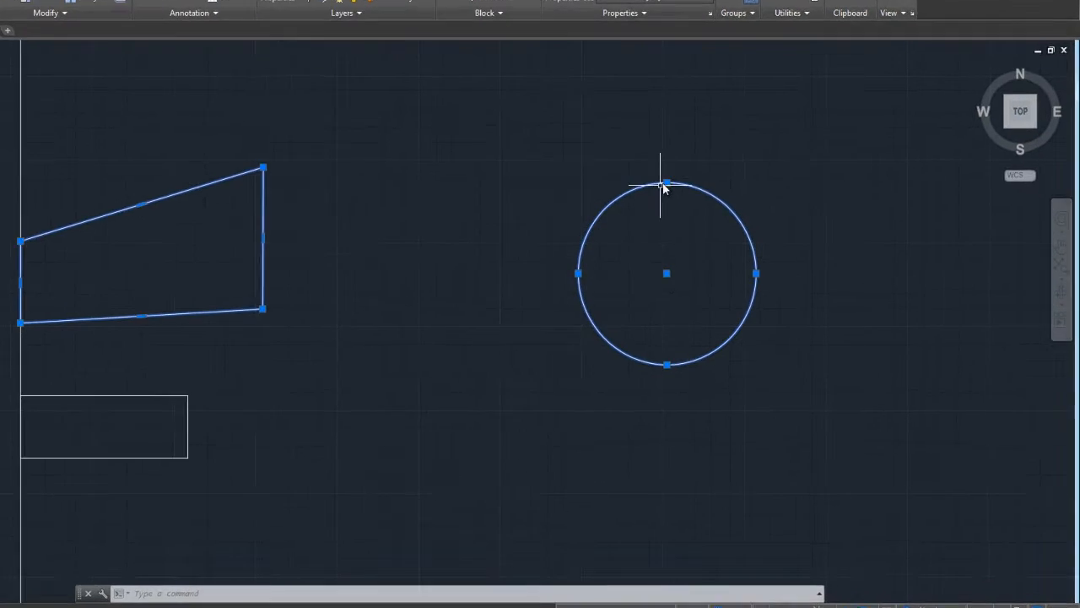
left_click(666, 183)
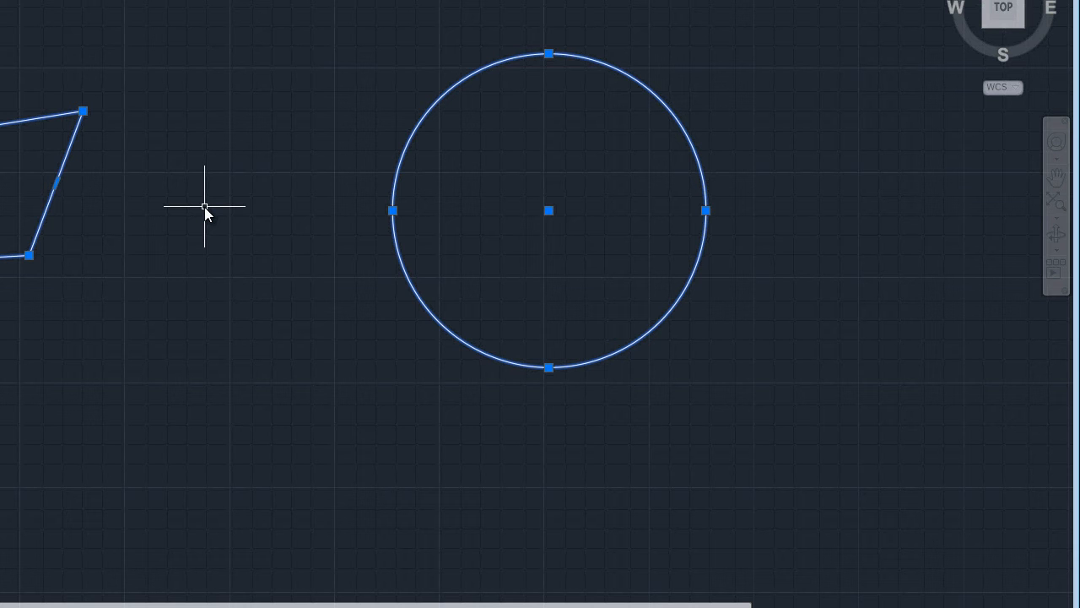
key("Escape")
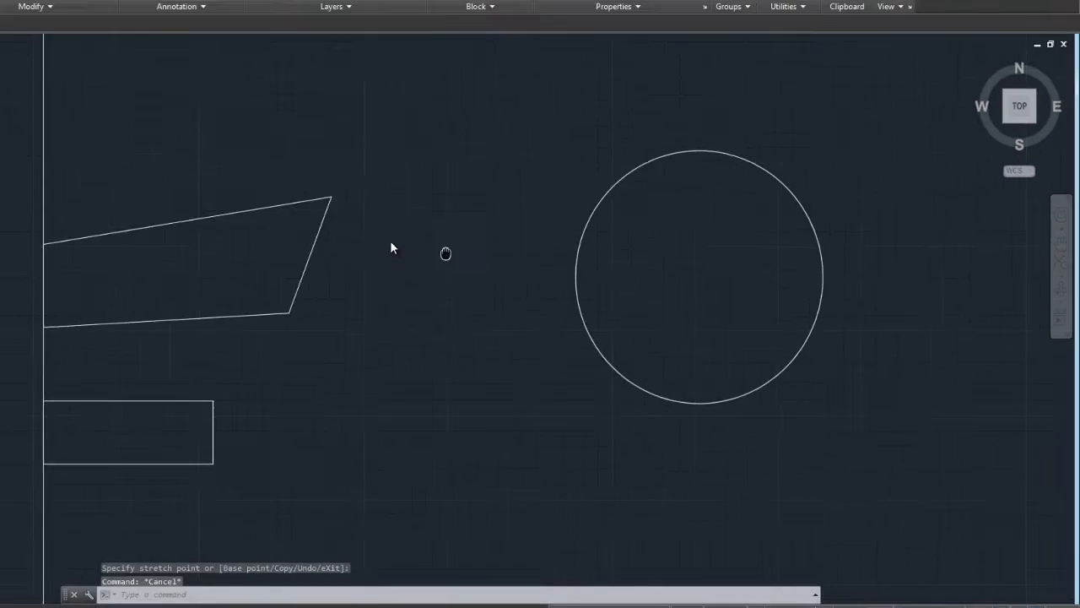
Step: Select both shapes on the vertical line and add a vertex to the quadrilateral's top edge, placed above its left half
scroll(443, 274, "up", 3)
scroll(539, 197, "down", 3)
left_click(579, 375)
left_click(508, 292)
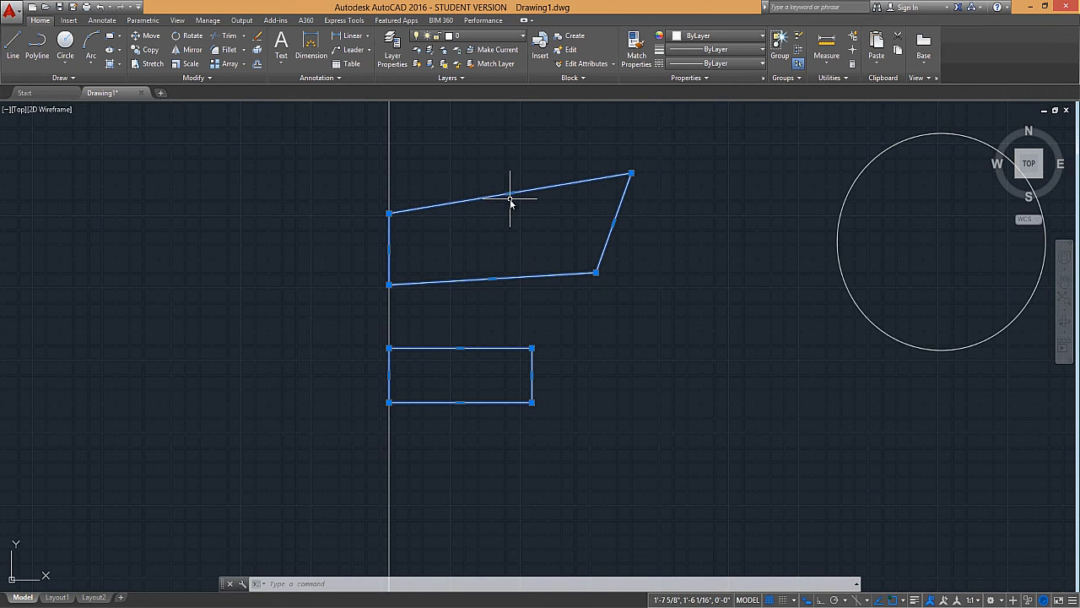
middle_click_drag(516, 219, 509, 311)
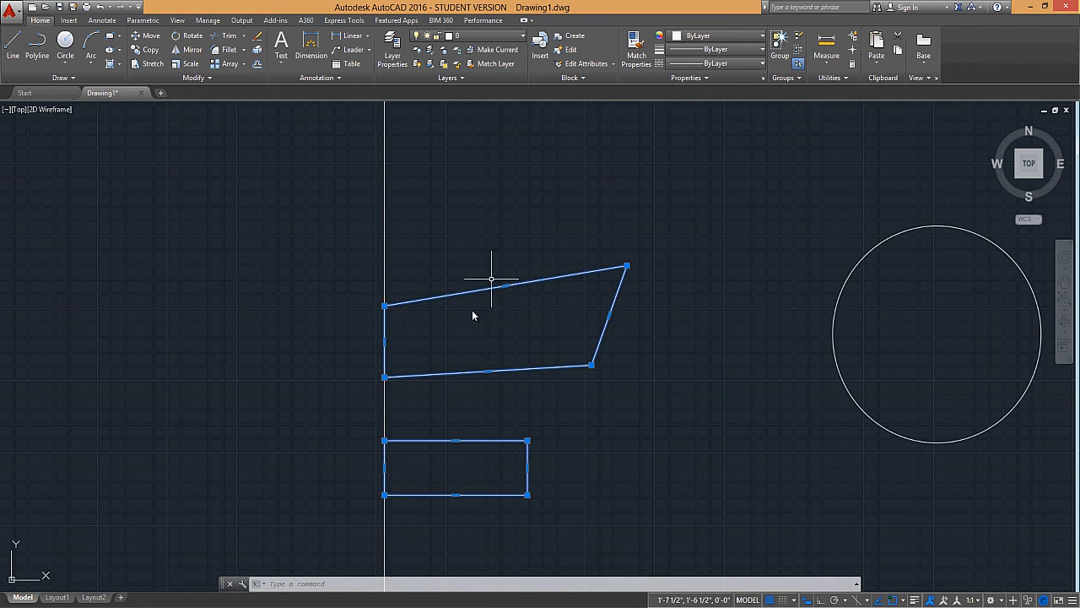
mouse_move(626, 266)
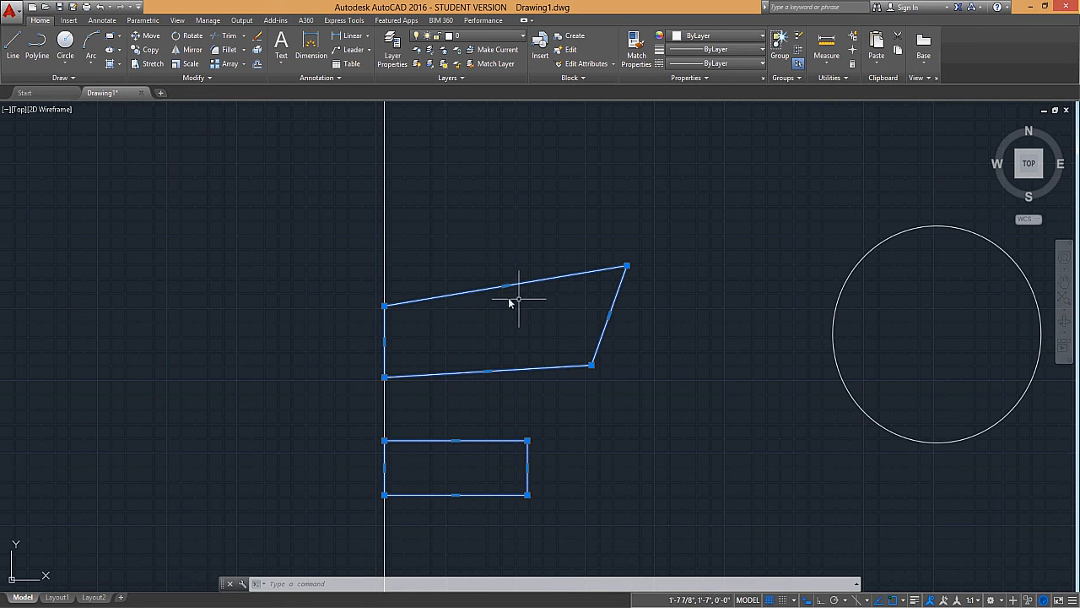
mouse_move(506, 286)
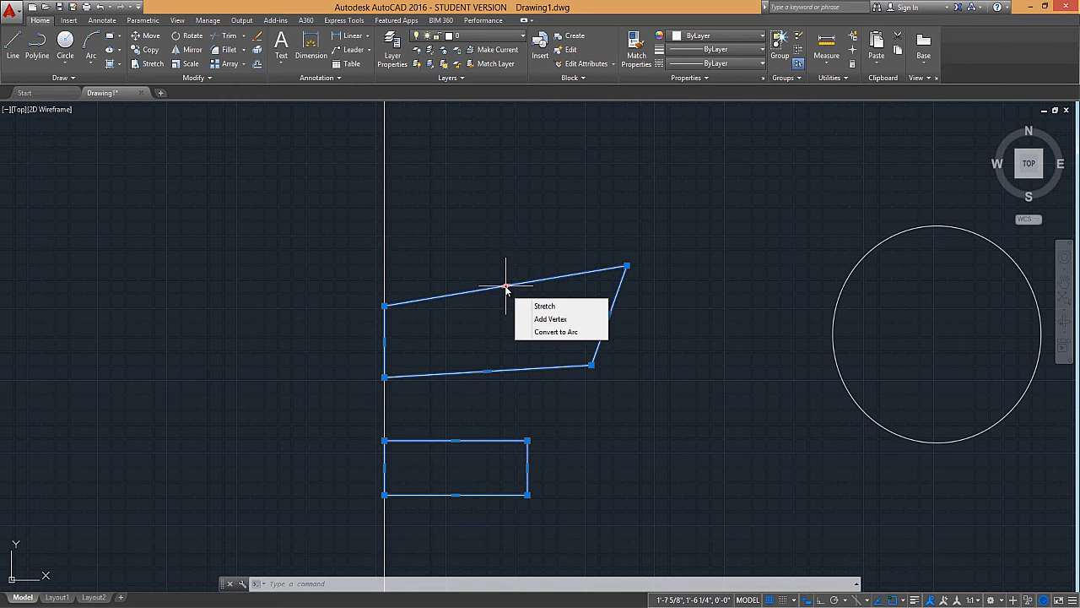
left_click(550, 319)
left_click(452, 267)
Step: Add another vertex to the polygon's upper-right segment, placed higher than its neighbouring vertices to form a peak
mouse_move(540, 270)
left_click(563, 300)
left_click(522, 234)
scroll(576, 249, "up", 2)
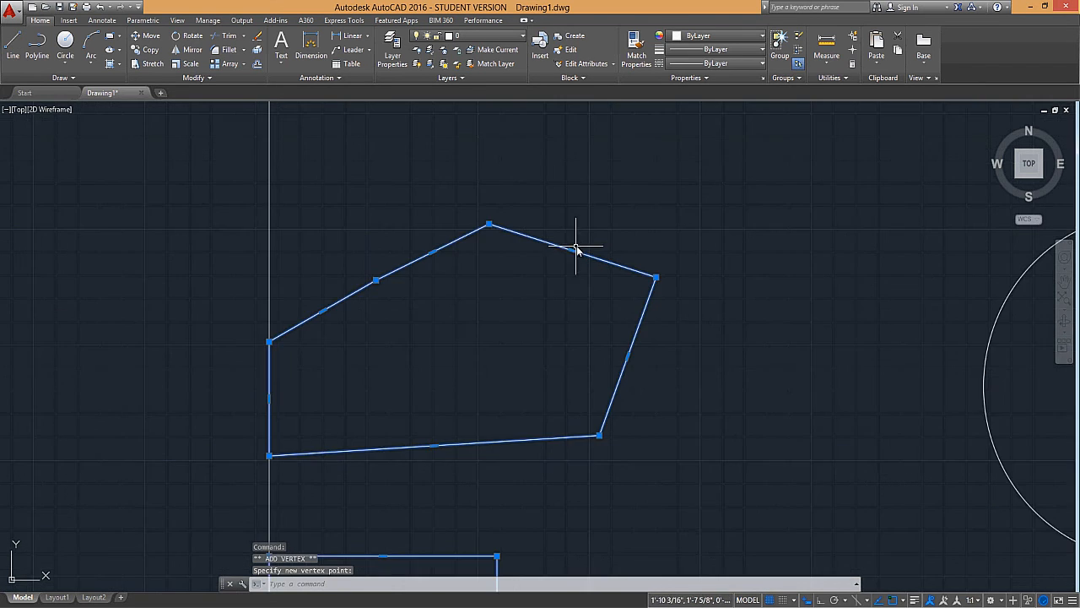
Step: Stretch the polygon's upper-right edge up and outward, and add a vertex to it placed above its right half
left_click_drag(574, 250, 605, 215)
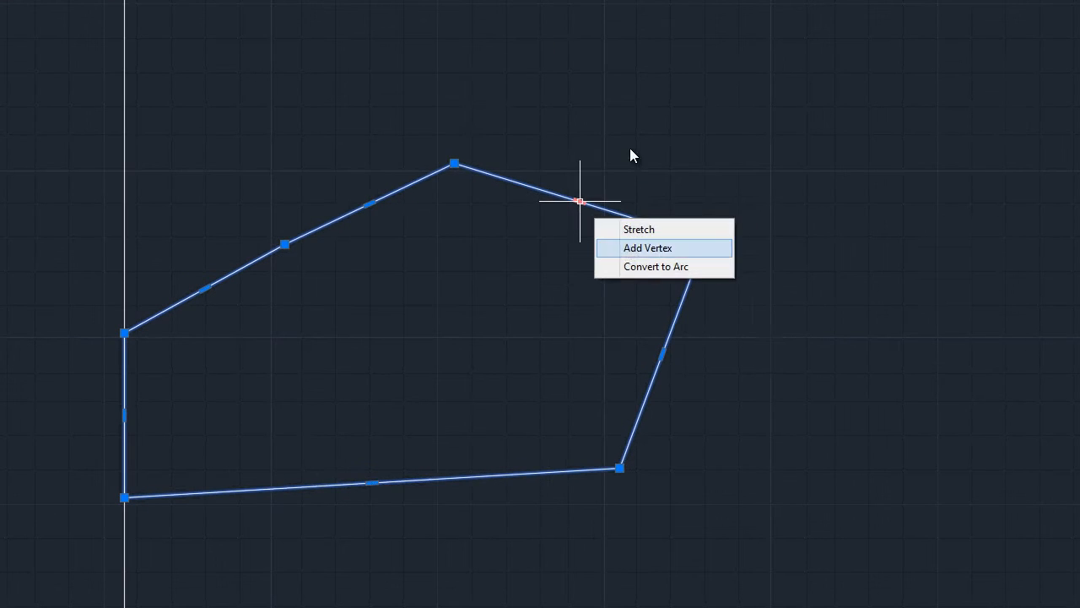
mouse_move(631, 149)
left_click(658, 194)
left_click(672, 81)
Step: Add a vertex to the polygon's upper-left sloping segment, pulled outward up and to the left of the segment
mouse_move(394, 177)
left_click(450, 224)
left_click(360, 139)
Step: Convert the polygon's upper segment between the two right-hand top vertices into an arc bulging upward
middle_click_drag(498, 182, 399, 293)
mouse_move(489, 204)
left_click(565, 271)
left_click(486, 120)
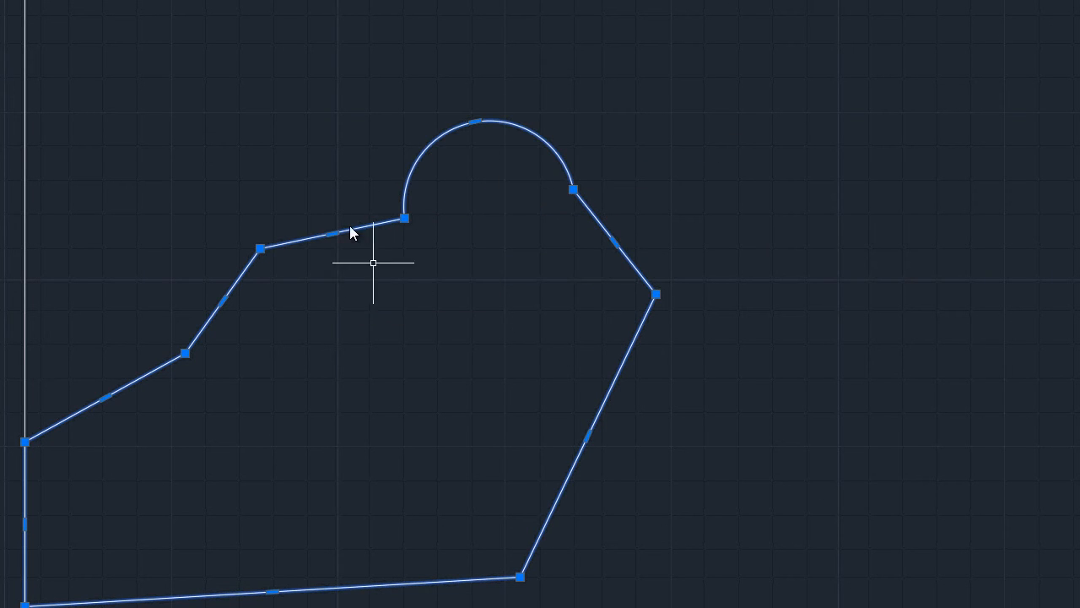
Step: Convert the neighbouring top segment on the left into a larger arc that bulges upward
mouse_move(333, 234)
left_click(382, 301)
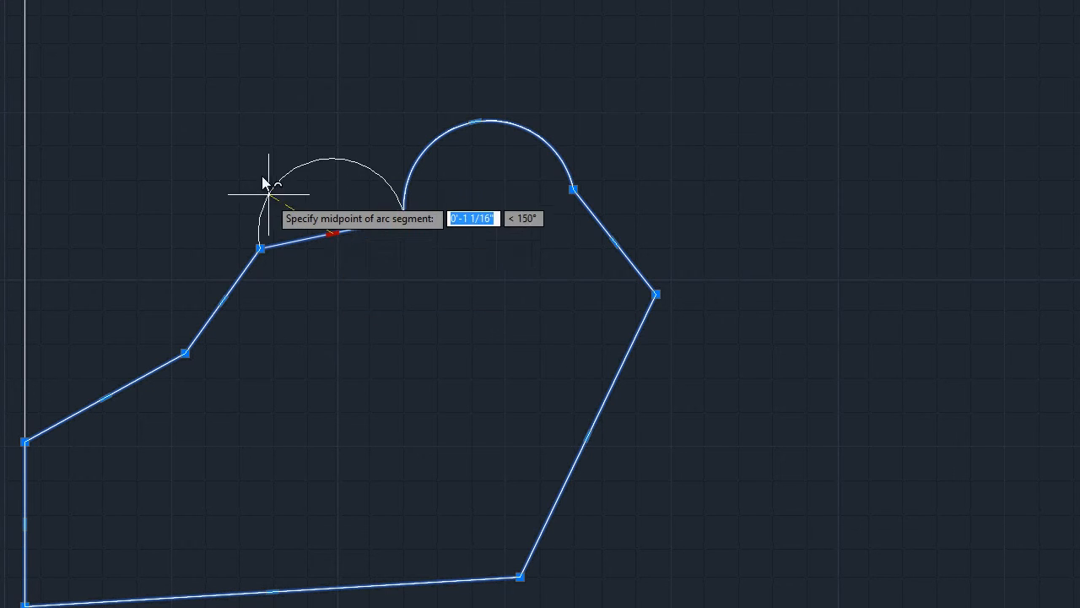
left_click(287, 95)
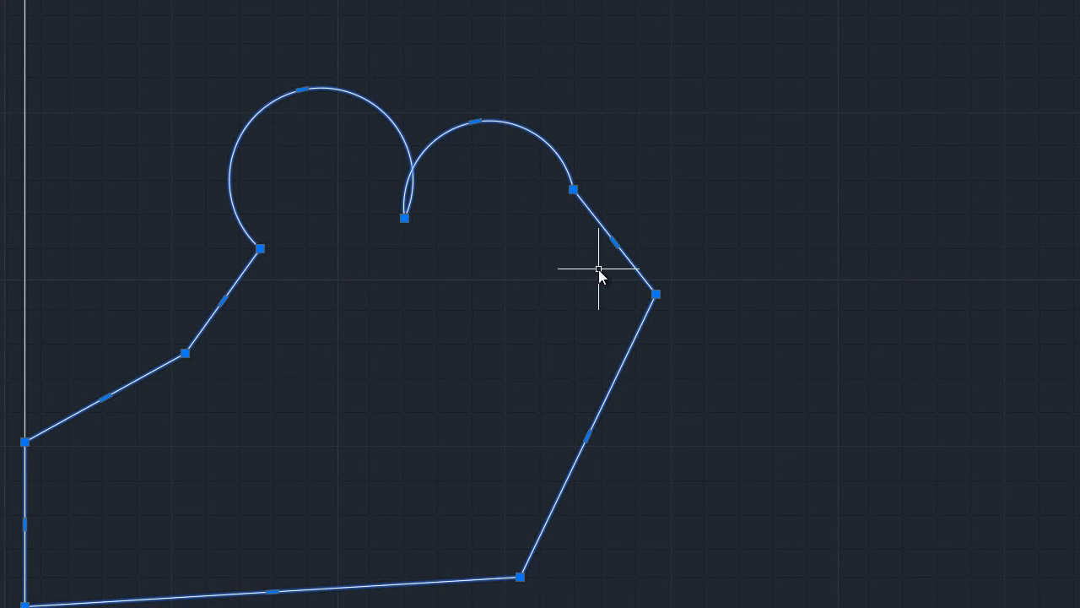
Step: Convert the polygon's long right edge into an arc that curves inward
scroll(566, 276, "down", 2)
mouse_move(578, 377)
left_click(626, 441)
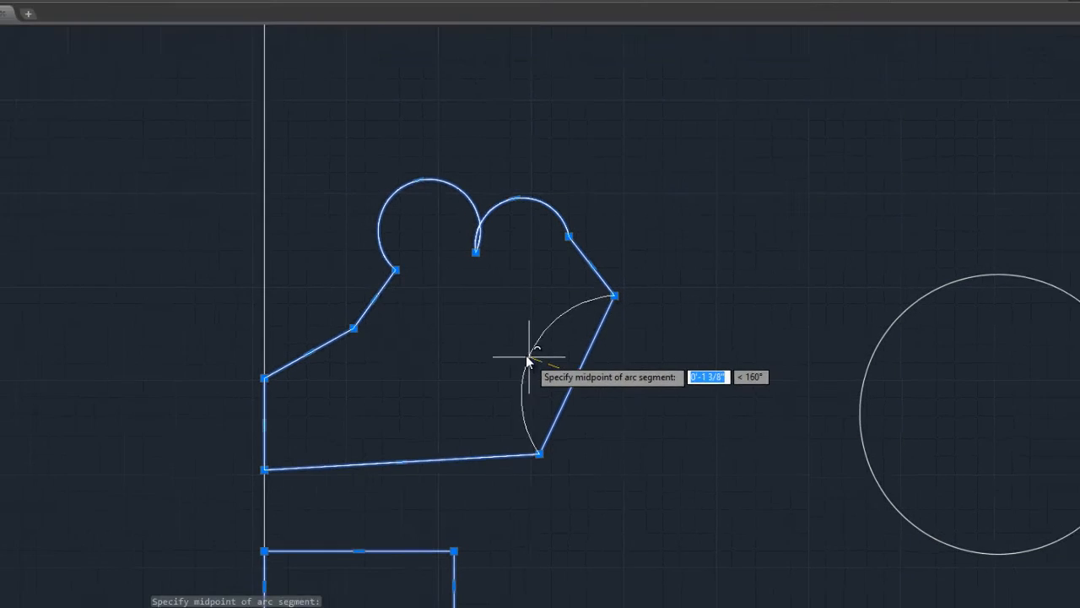
left_click(526, 355)
scroll(588, 240, "up", 2)
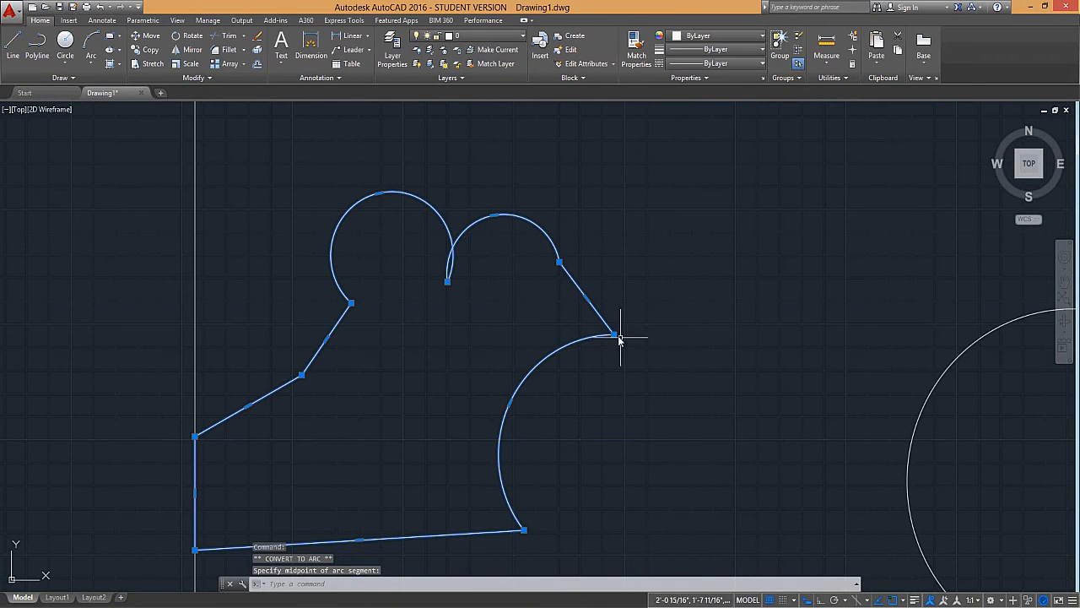
Step: Remove the vertex at the right end of the smaller top arc and clear the polygon selection
mouse_move(615, 335)
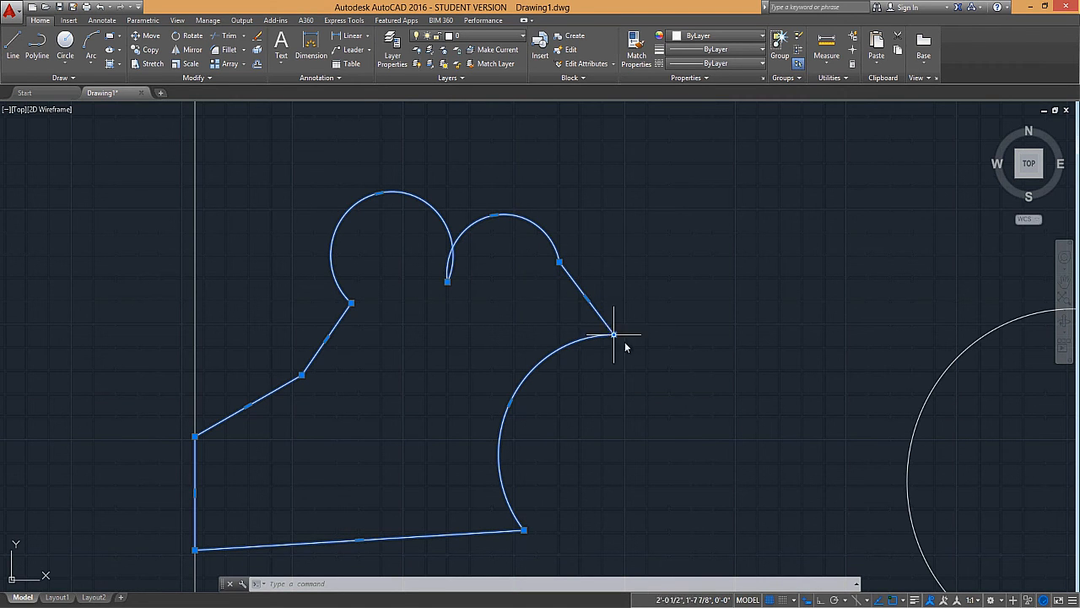
mouse_move(559, 262)
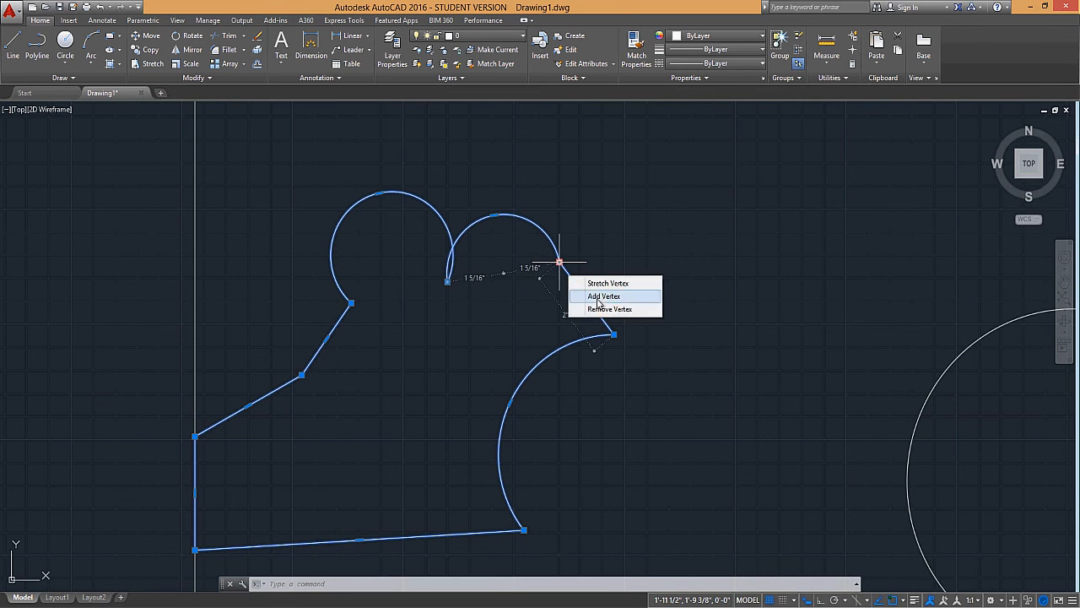
left_click(595, 309)
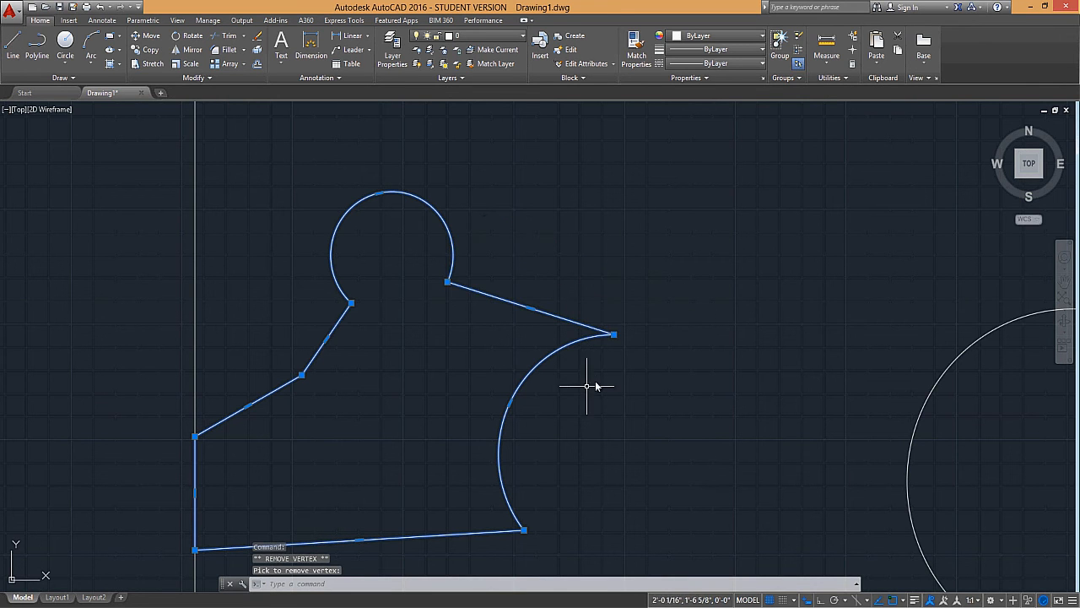
scroll(537, 322, "down", 2)
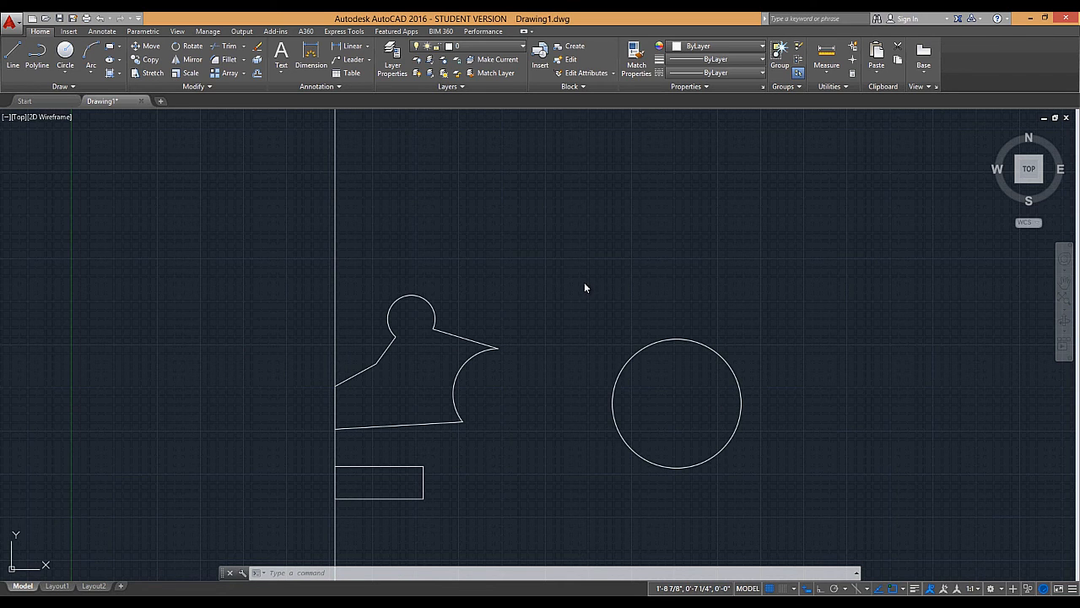
middle_click_drag(617, 273, 524, 321)
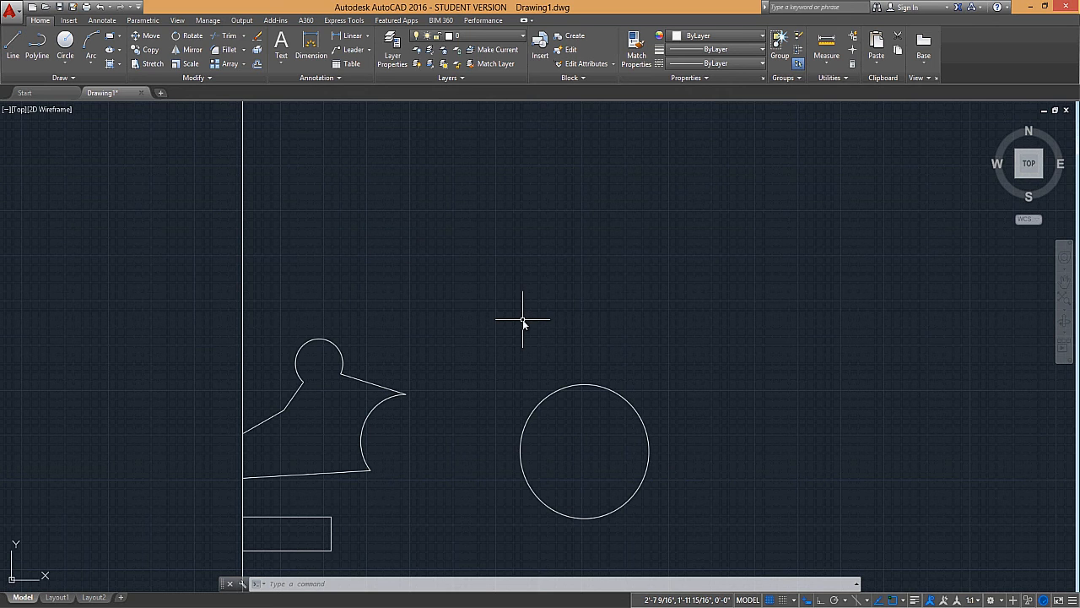
type("SPL")
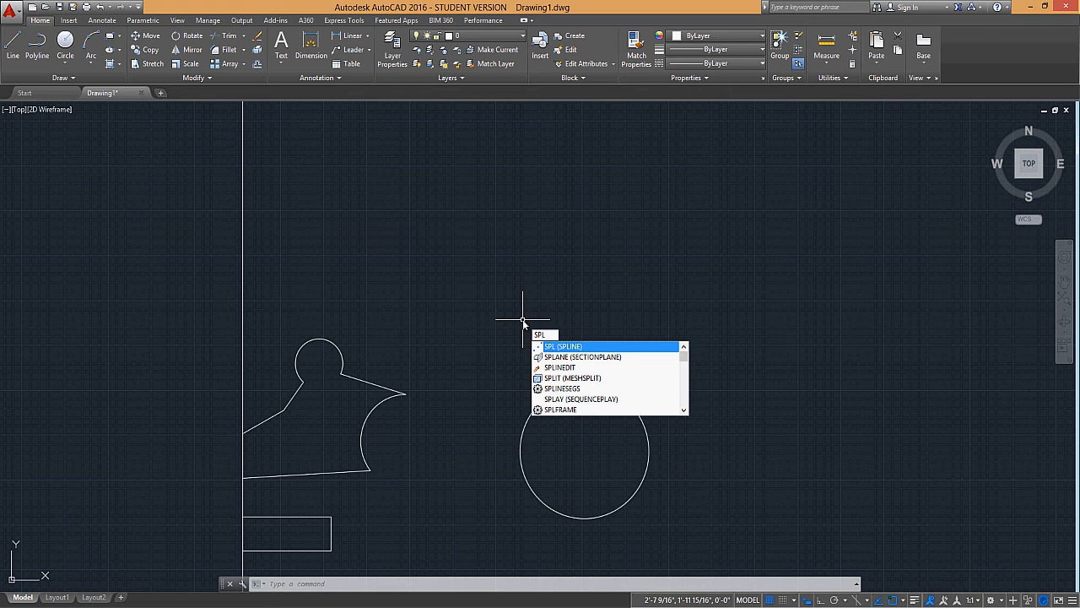
left_click(72, 80)
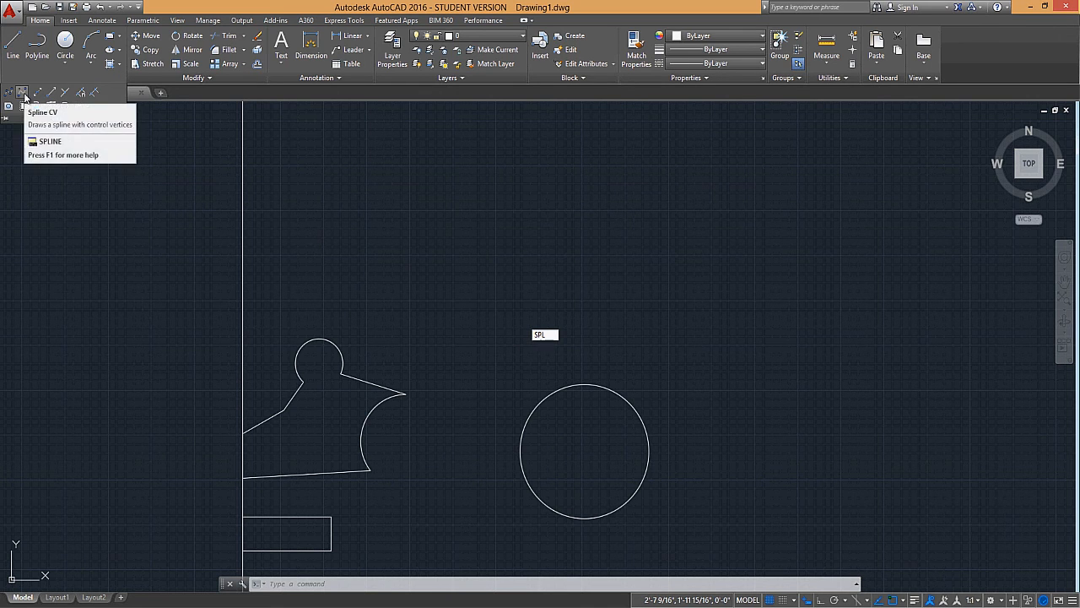
mouse_move(24, 94)
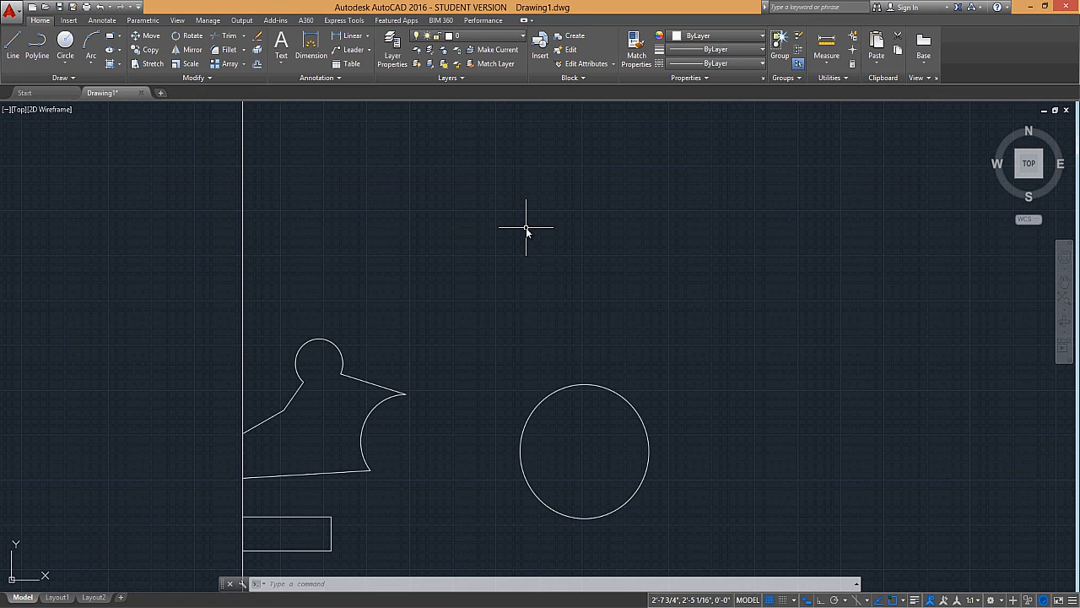
Step: Draw a closed fit-point spline above the circle, waving to the right, looping back underneath and around the upper left
type("spl")
key("Return")
left_click(390, 264)
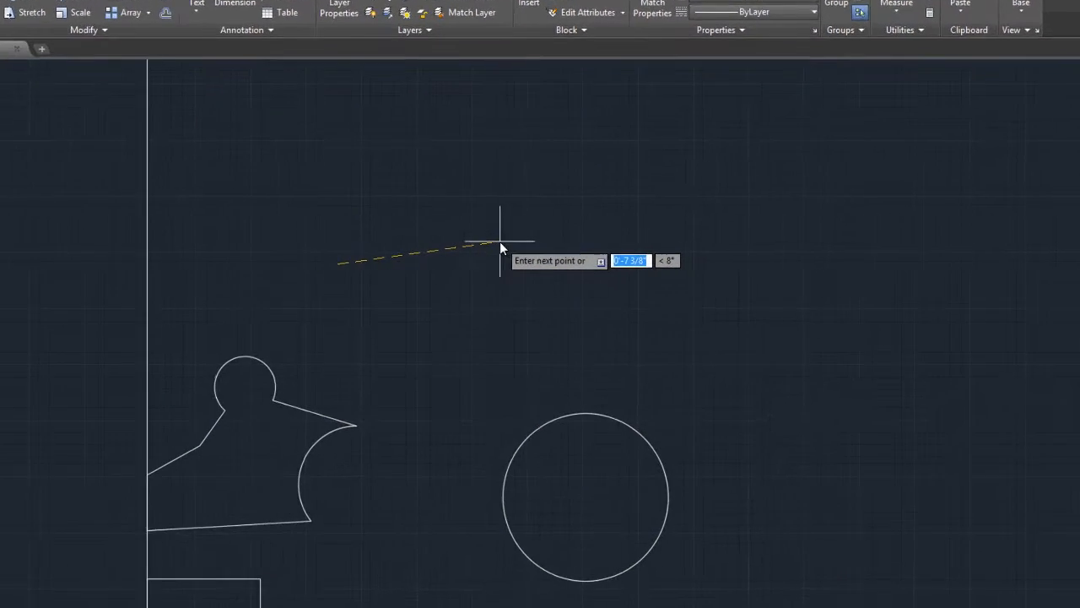
left_click(496, 244)
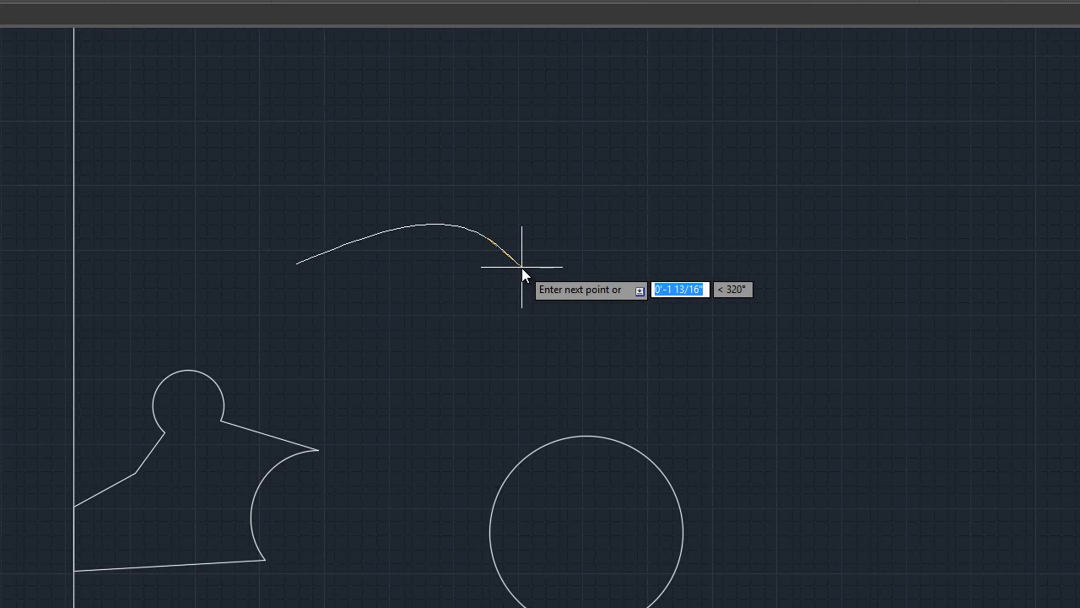
left_click(620, 284)
left_click(759, 184)
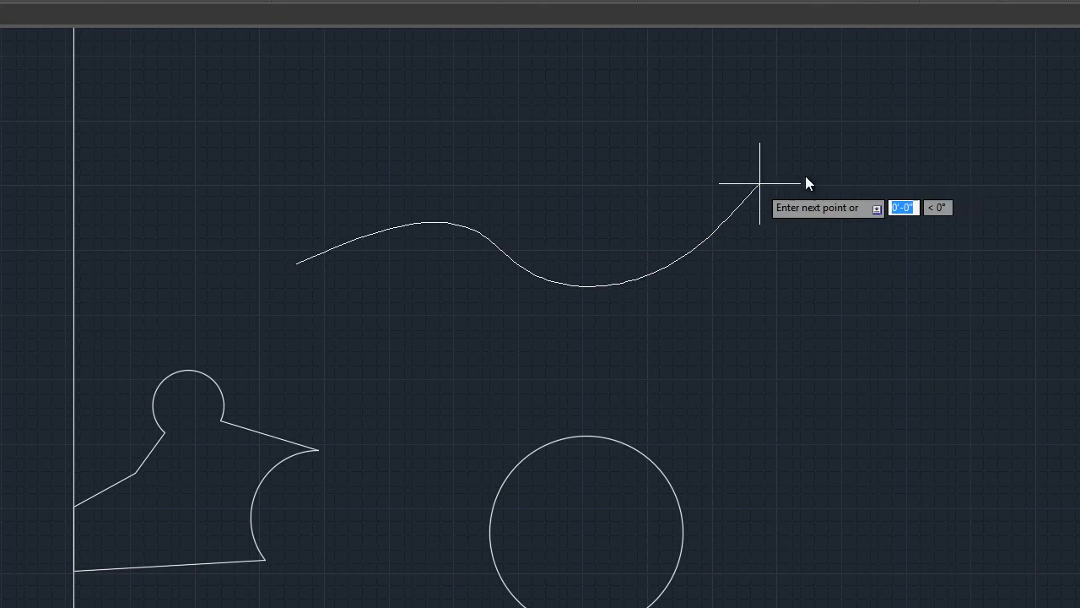
left_click(904, 248)
left_click(864, 332)
left_click(549, 358)
left_click(388, 392)
left_click(206, 279)
left_click(174, 145)
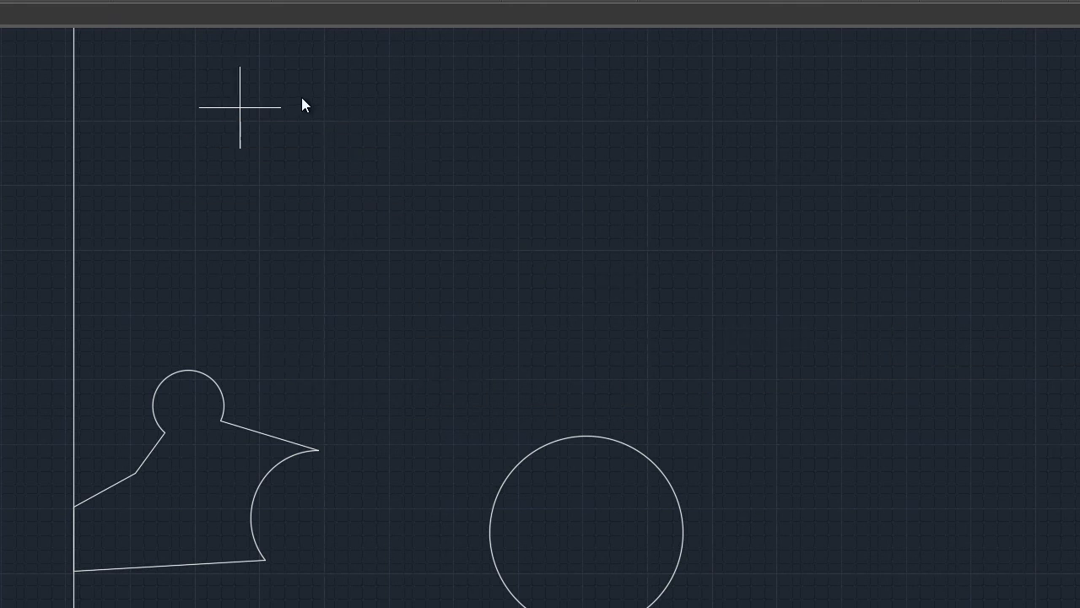
left_click(393, 111)
left_click(278, 216)
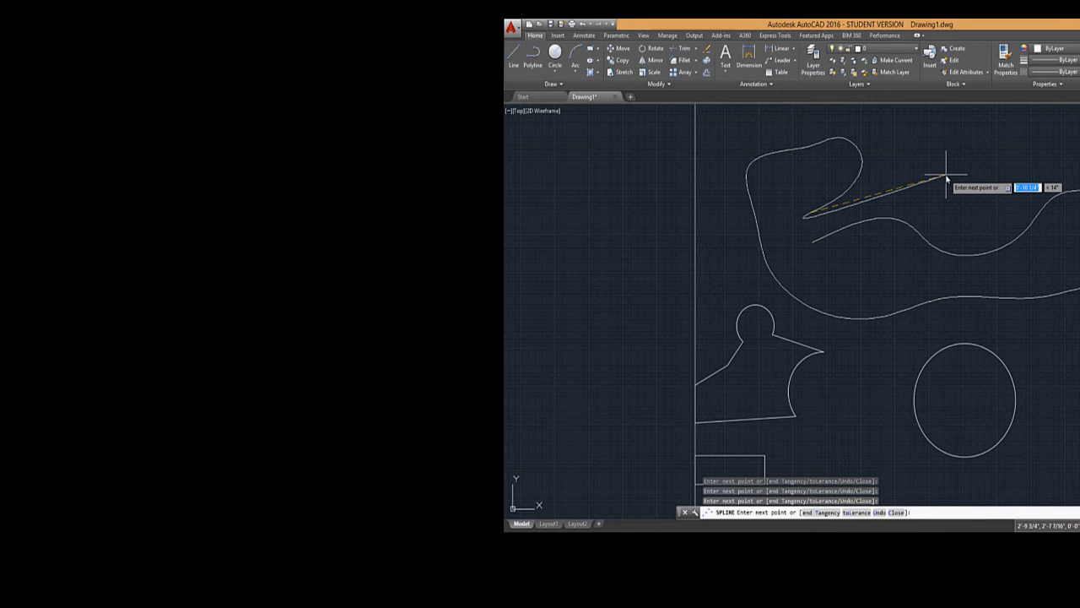
type("c")
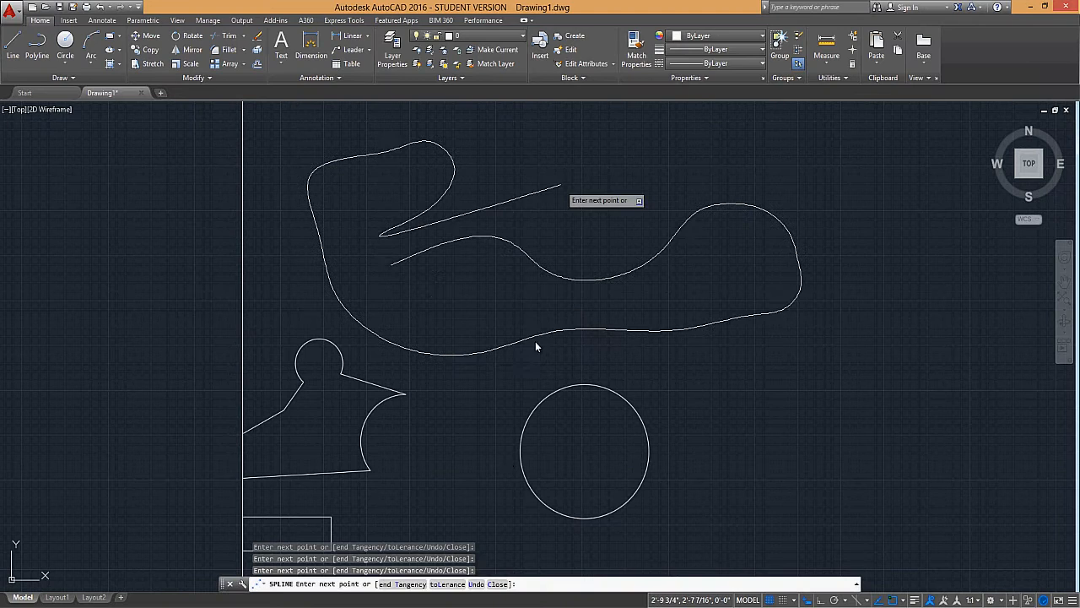
key("Return")
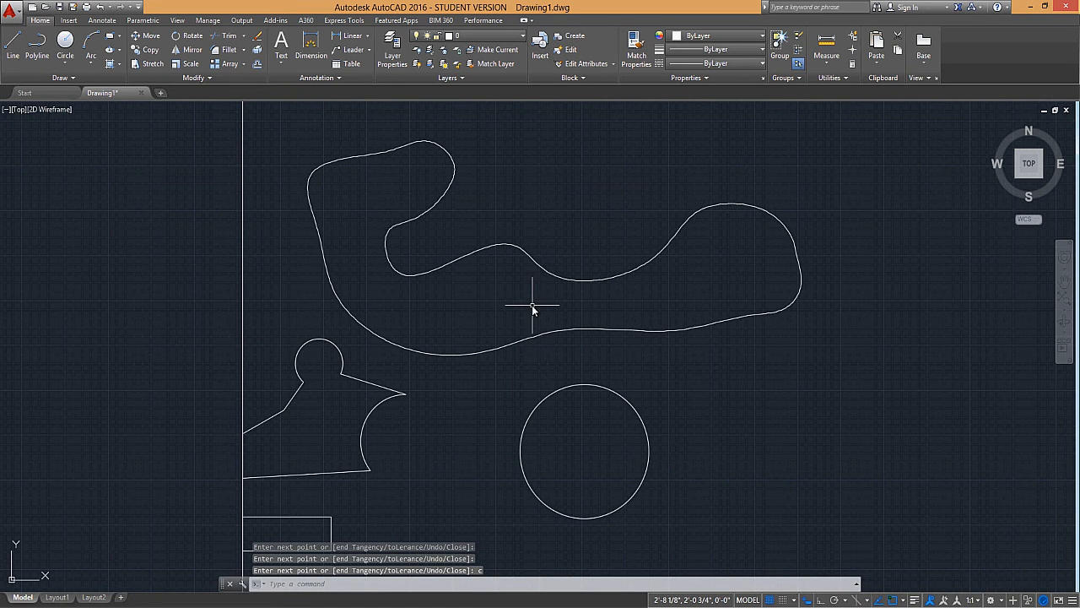
Step: Select the closed spline, stretch its two upper-left fit points outward to form a rounder lobe, and clear the selection
scroll(532, 307, "down", 2)
scroll(498, 266, "up", 2)
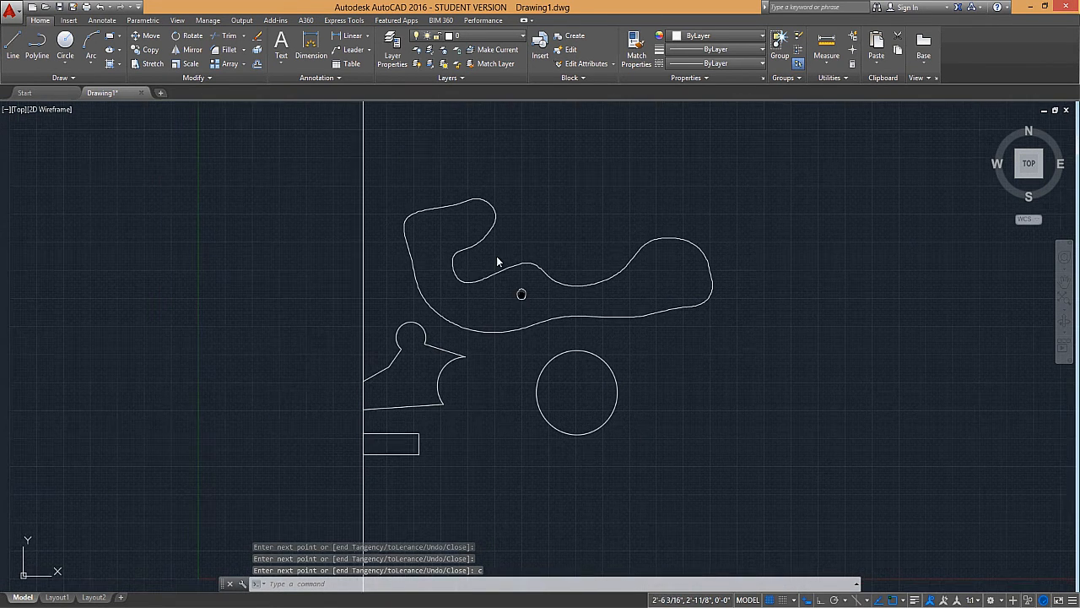
left_click(532, 263)
left_click(489, 242)
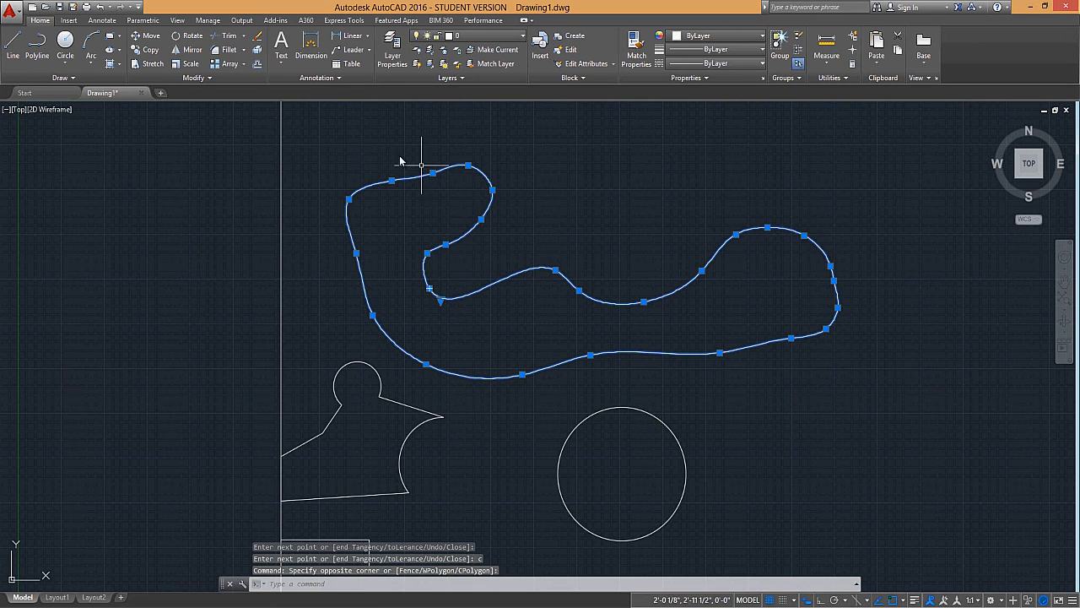
scroll(397, 159, "up", 3)
left_click(378, 220)
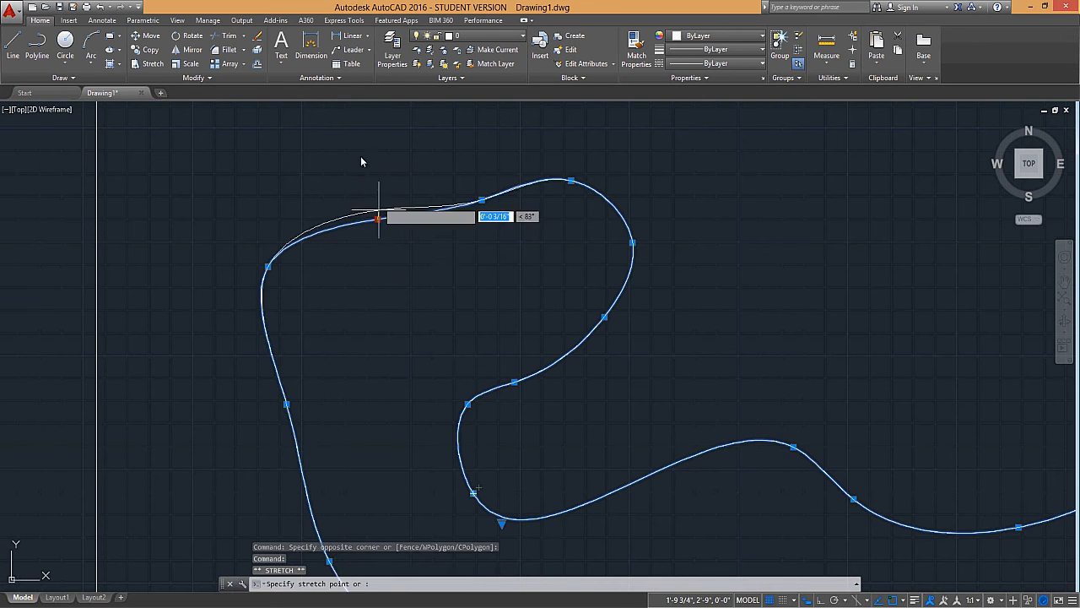
left_click(267, 266)
left_click(200, 267)
mouse_move(200, 267)
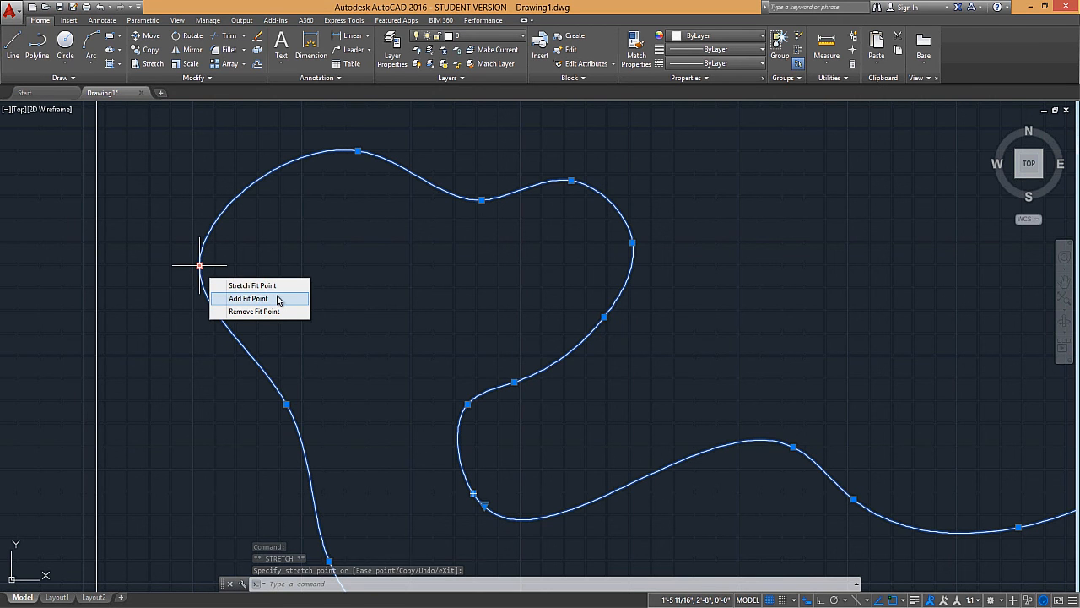
scroll(419, 272, "down", 5)
middle_click_drag(498, 270, 419, 275)
key("Escape")
Step: Draw an open, wavy control-vertex spline (Spline CV) above and to the right of the closed spline
left_click(61, 77)
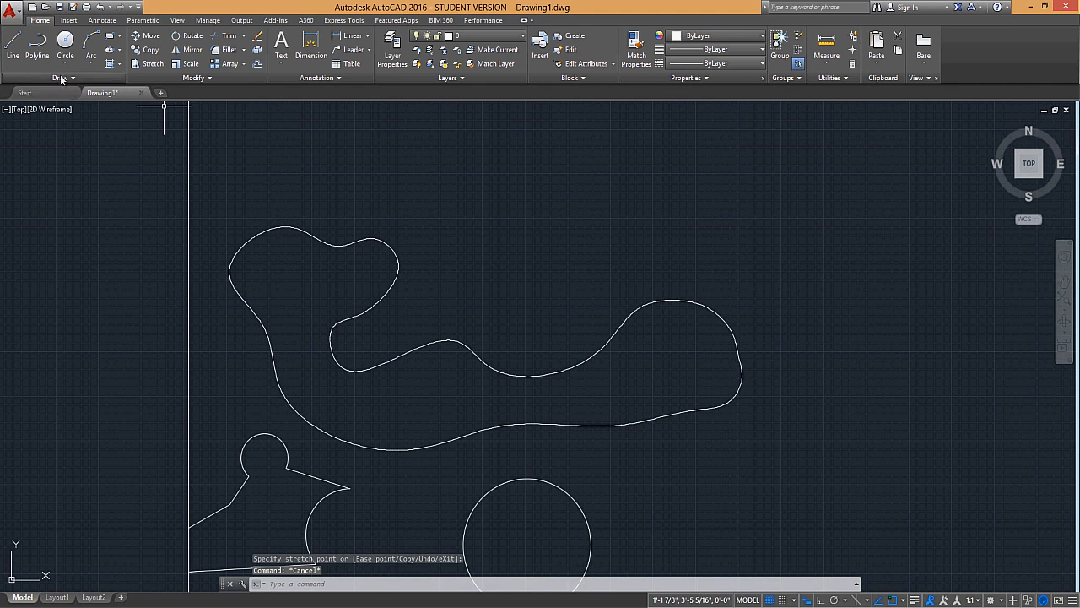
left_click(24, 92)
scroll(586, 284, "down", 2)
middle_click_drag(537, 243, 390, 346)
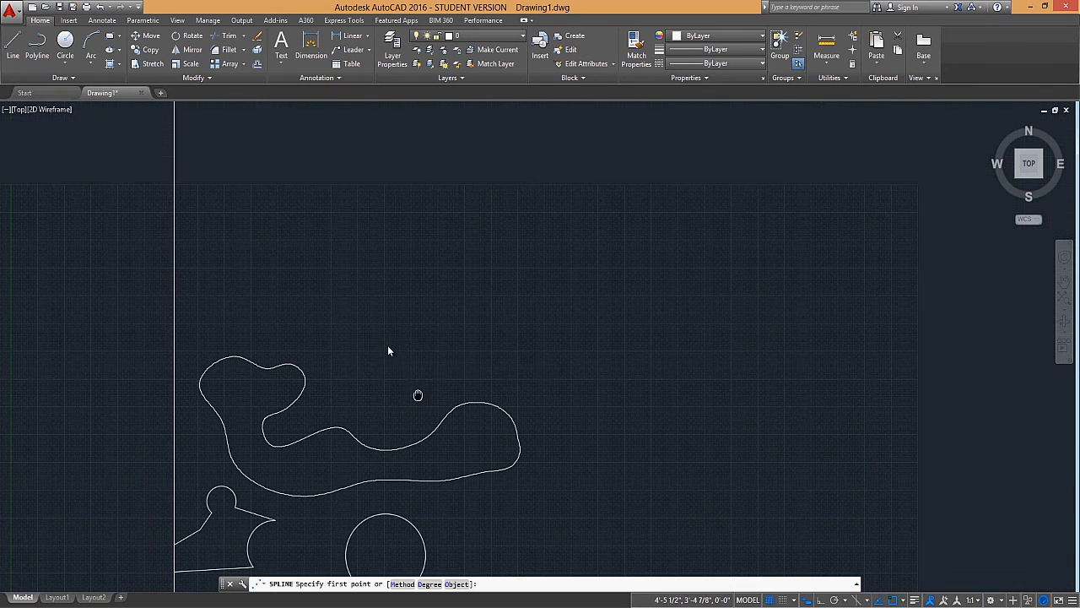
left_click(385, 346)
left_click(454, 271)
left_click(507, 336)
left_click(591, 219)
left_click(638, 262)
left_click(670, 369)
left_click(730, 251)
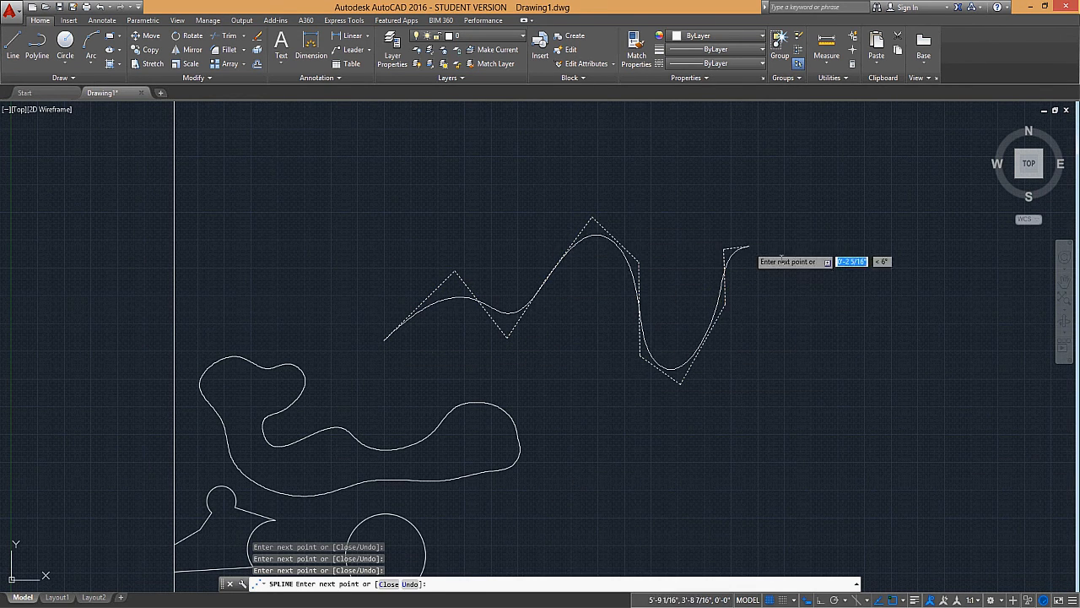
right_click(798, 265)
left_click(824, 271)
Step: Select the closed spline to examine its fit points, and clear the selection
middle_click_drag(345, 431, 397, 386)
left_click(395, 383)
scroll(307, 356, "up", 2)
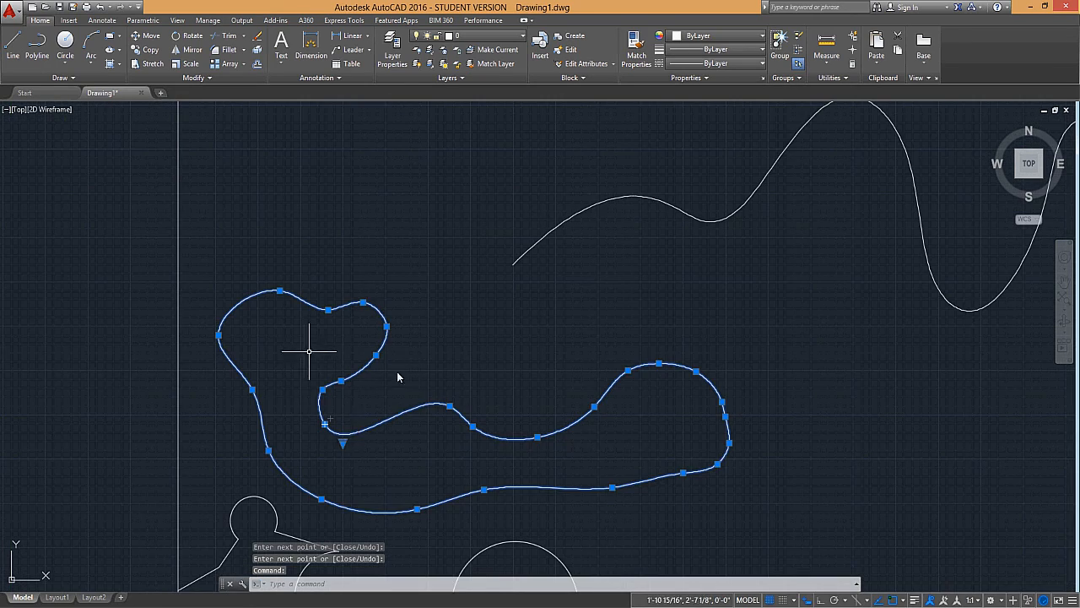
middle_click_drag(568, 256, 480, 267)
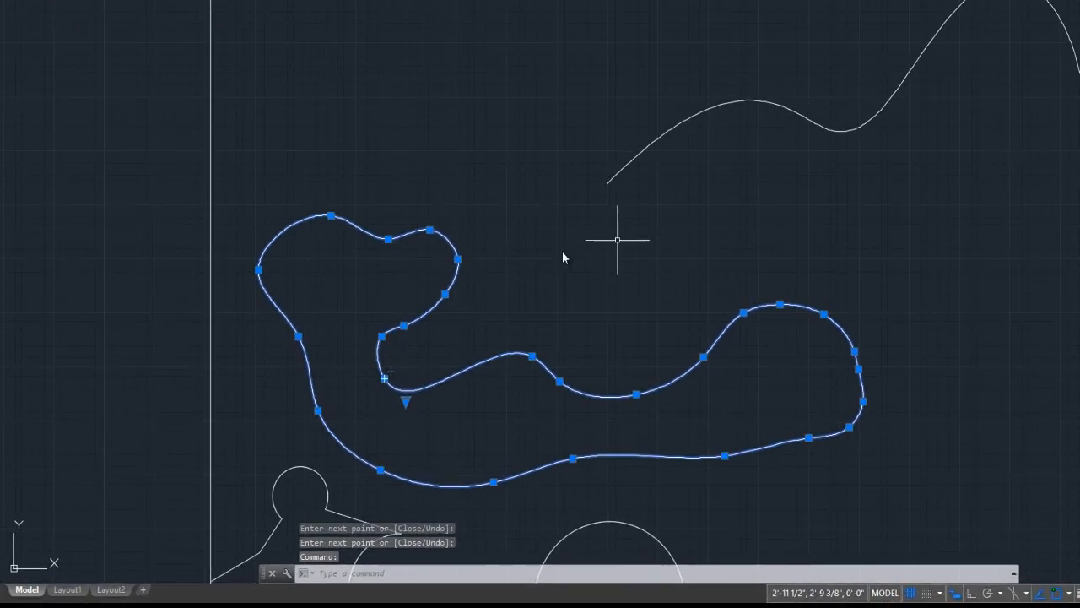
key("Escape")
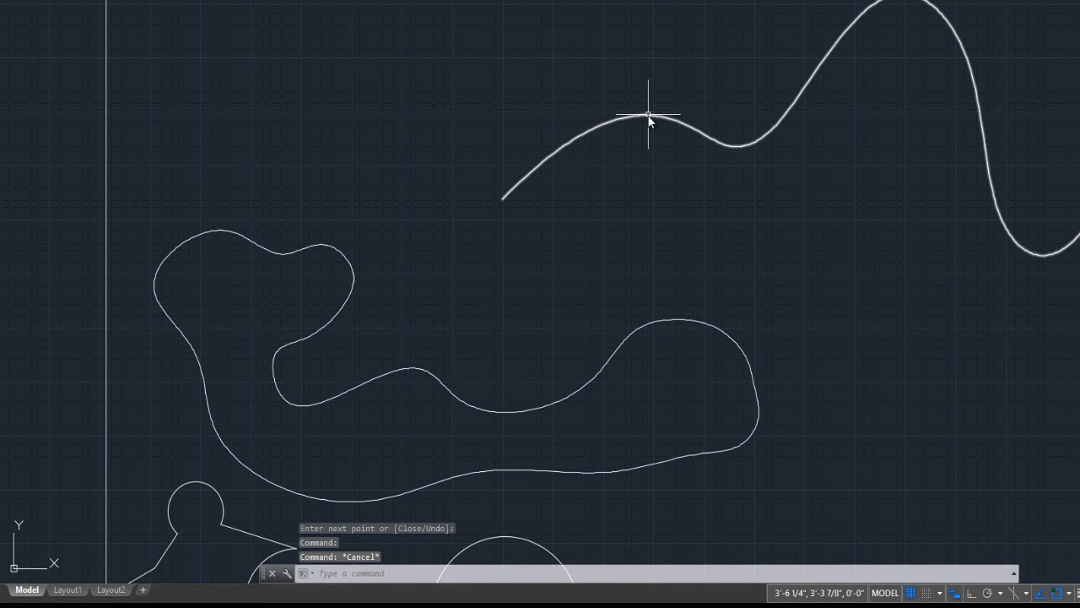
Step: Select the open spline, stretch four of its control vertices to steepen its start and broaden its main hump, and clear the selection
left_click(648, 115)
middle_click_drag(748, 229, 606, 311)
left_click(498, 143)
left_click(381, 103)
left_click(597, 273)
left_click(509, 314)
left_click(757, 38)
left_click(602, 41)
left_click(788, 166)
left_click(840, 90)
scroll(847, 178, "down", 3)
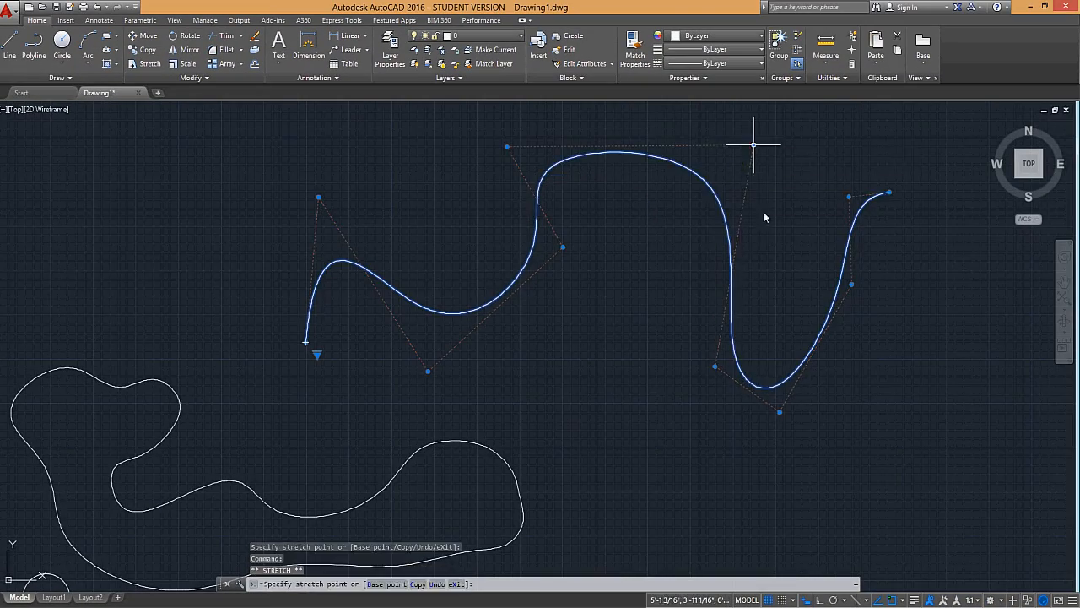
key("Escape")
mouse_move(687, 290)
middle_mouse_down()
mouse_move(723, 253)
mouse_move(717, 243)
middle_mouse_up()
middle_click_drag(729, 329, 667, 335)
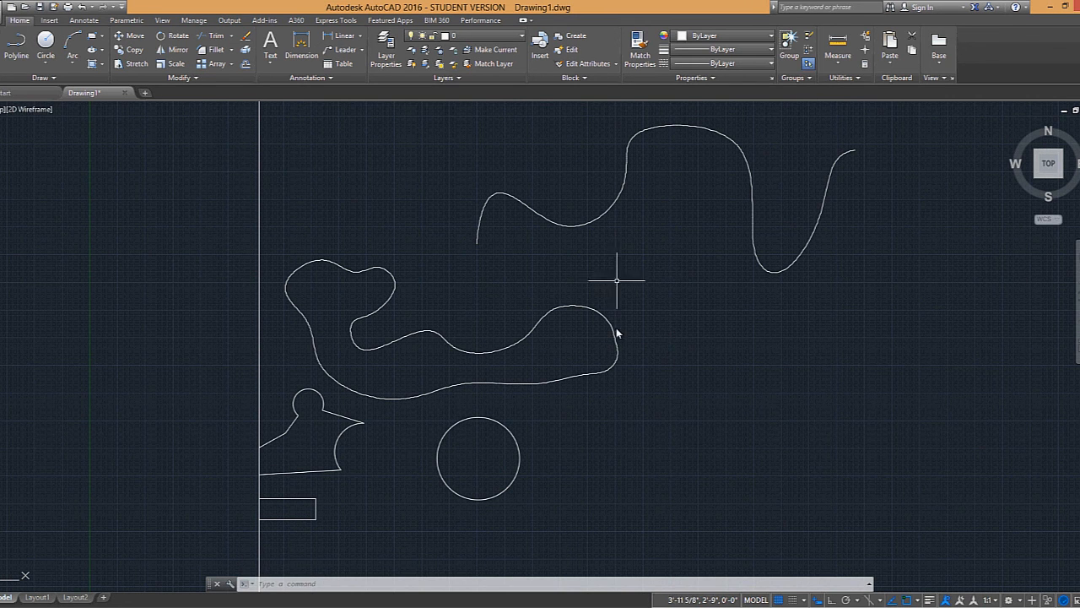
mouse_move(513, 466)
middle_mouse_down()
mouse_move(514, 374)
mouse_move(496, 338)
middle_mouse_up()
scroll(515, 345, "up", 2)
key("Escape")
key("Escape")
key("Escape")
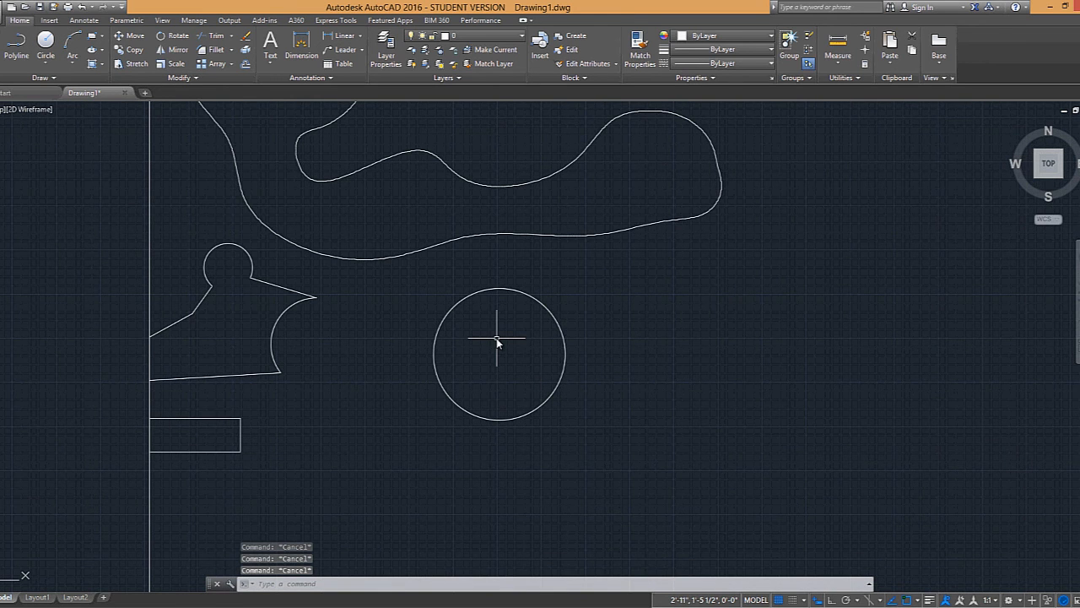
scroll(500, 351, "up", 1)
scroll(498, 346, "down", 1)
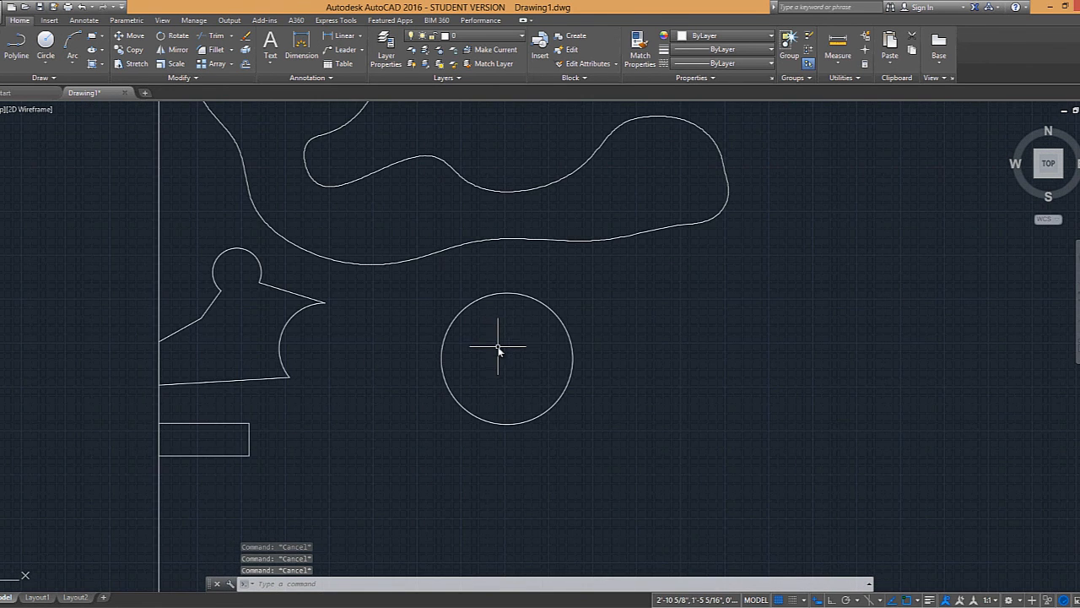
Step: Divide the circle below the closed spline into 8 equal segments with Divide, and select the circle briefly to check it
middle_click_drag(502, 290, 497, 284)
scroll(498, 276, "up", 2)
left_click(501, 272)
key("Escape")
type("DI")
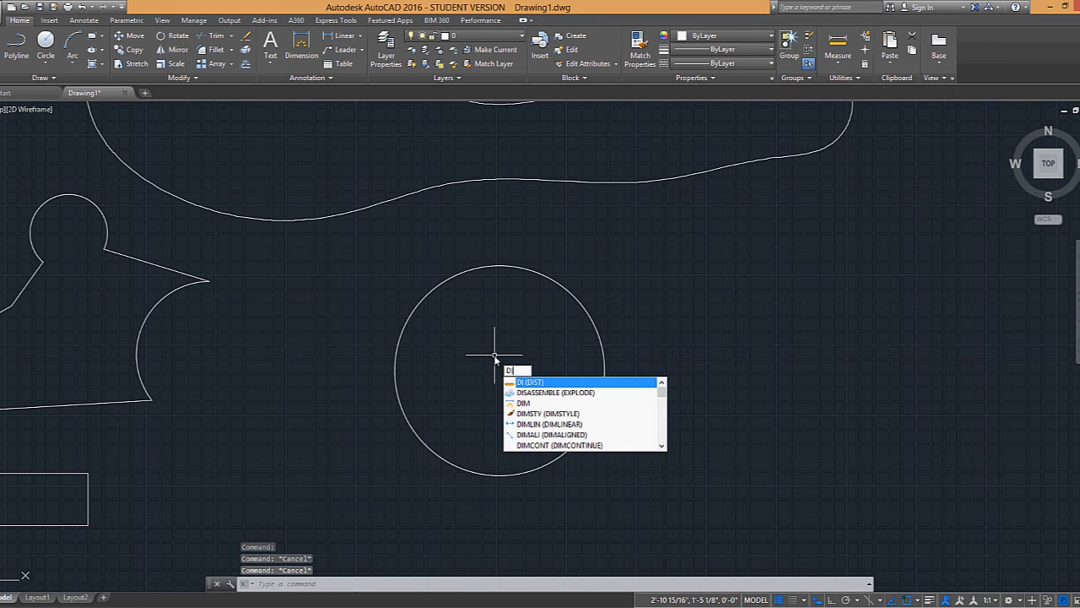
type("V")
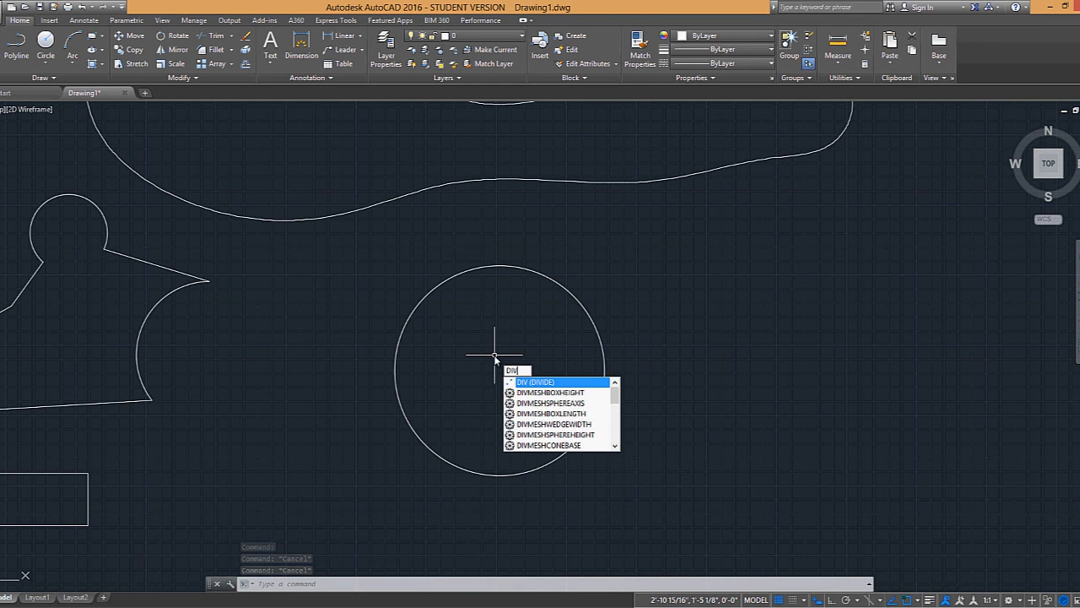
key("Return")
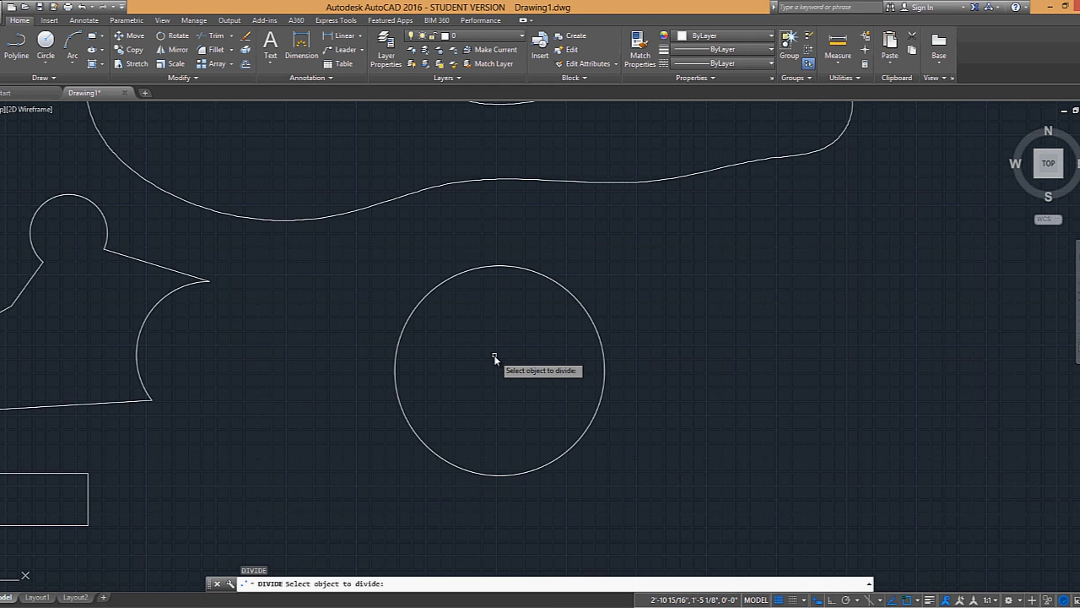
left_click(527, 272)
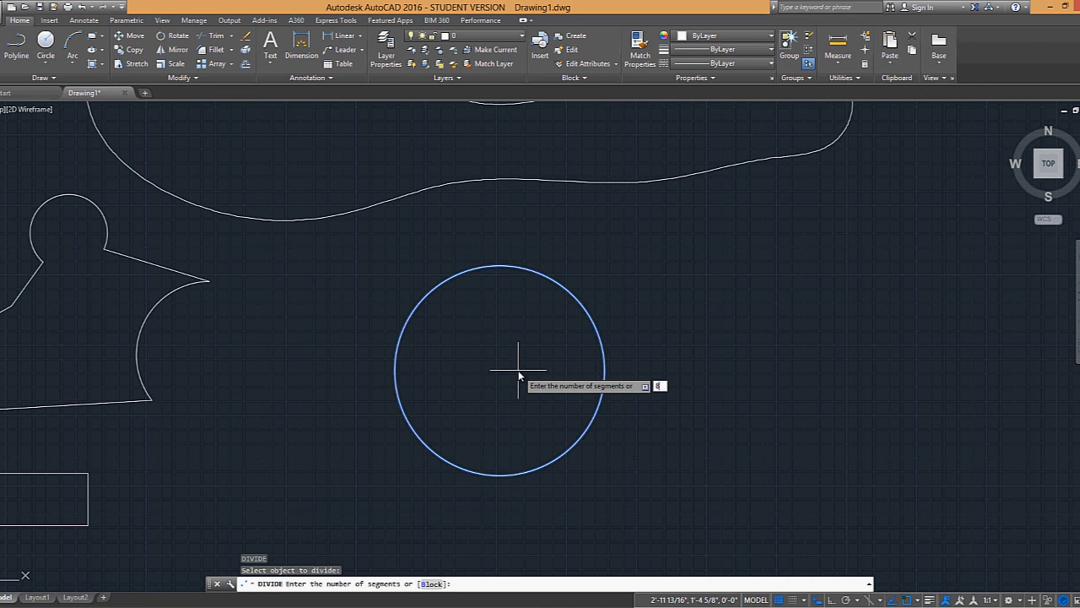
type("8")
key("Return")
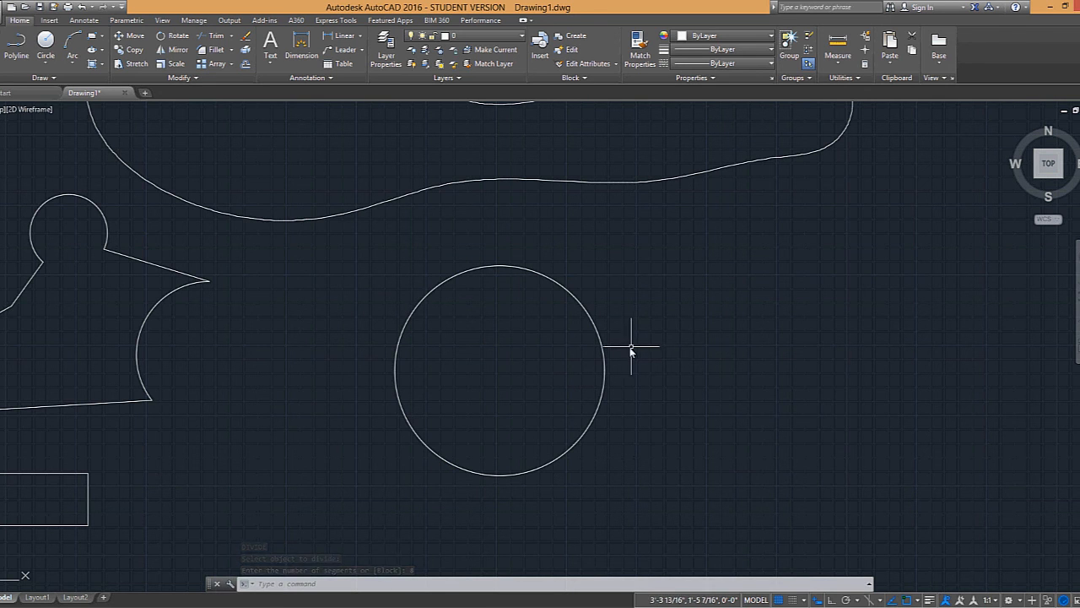
left_click(552, 280)
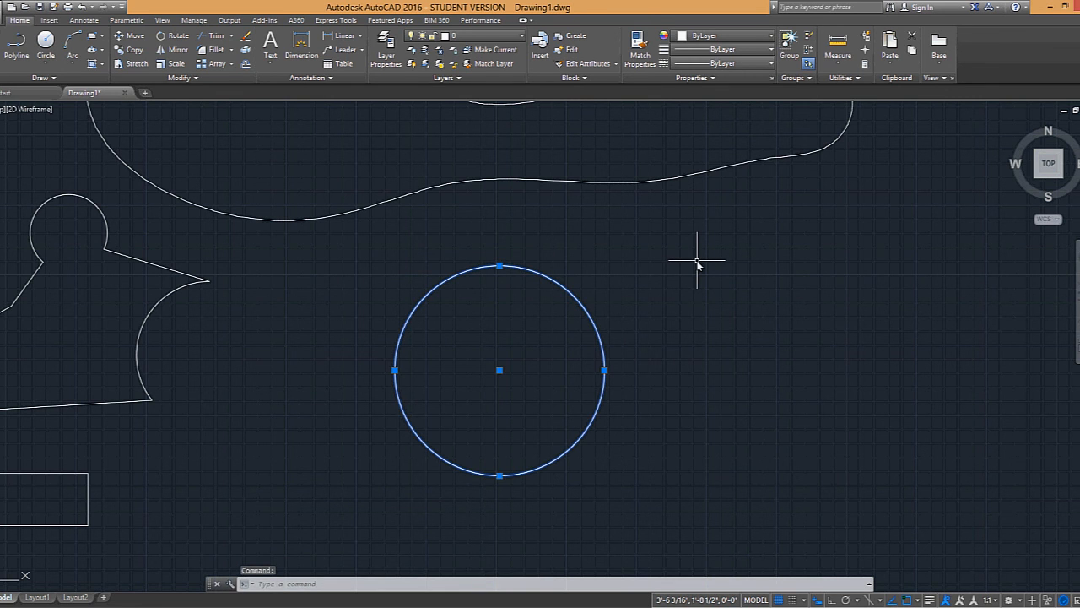
key("Escape")
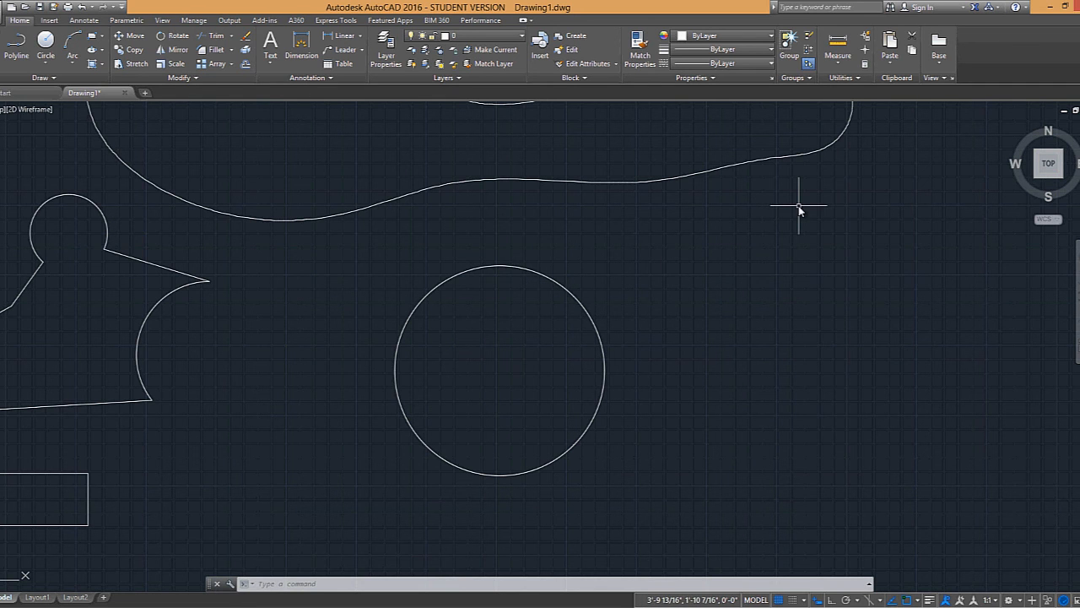
Step: Set the point style (DDPTYPE) to the circle with an X through it, sized relative to the screen
type("DDPTY")
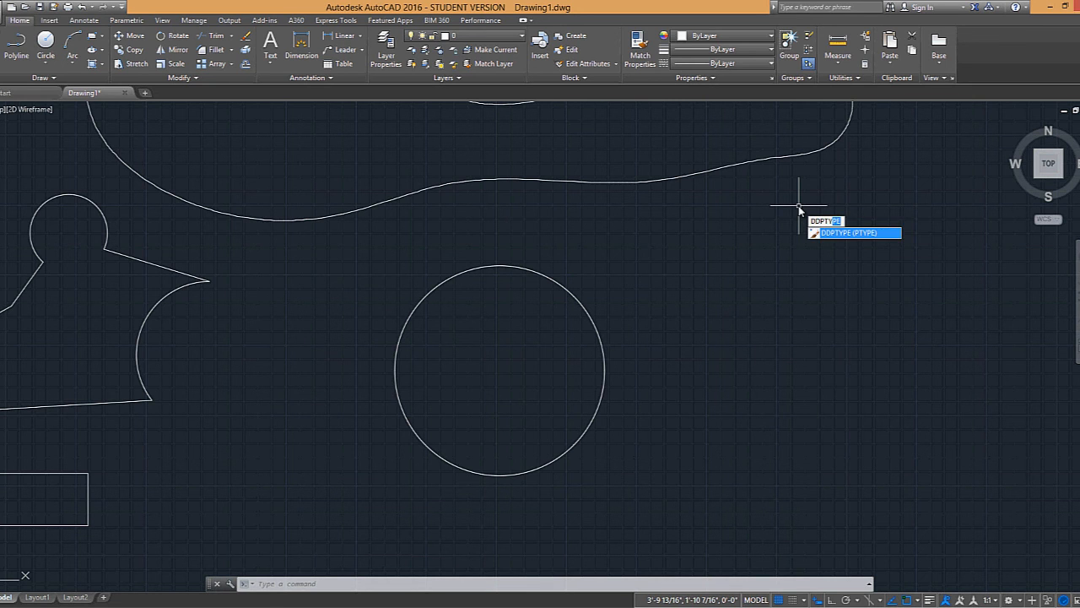
key("Return")
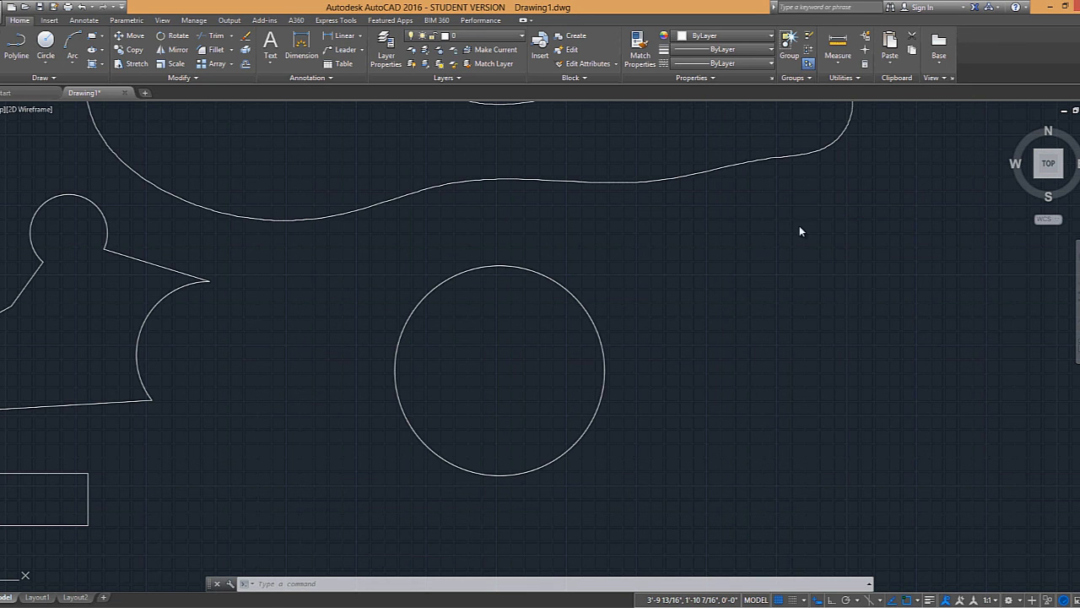
left_click_drag(541, 211, 727, 227)
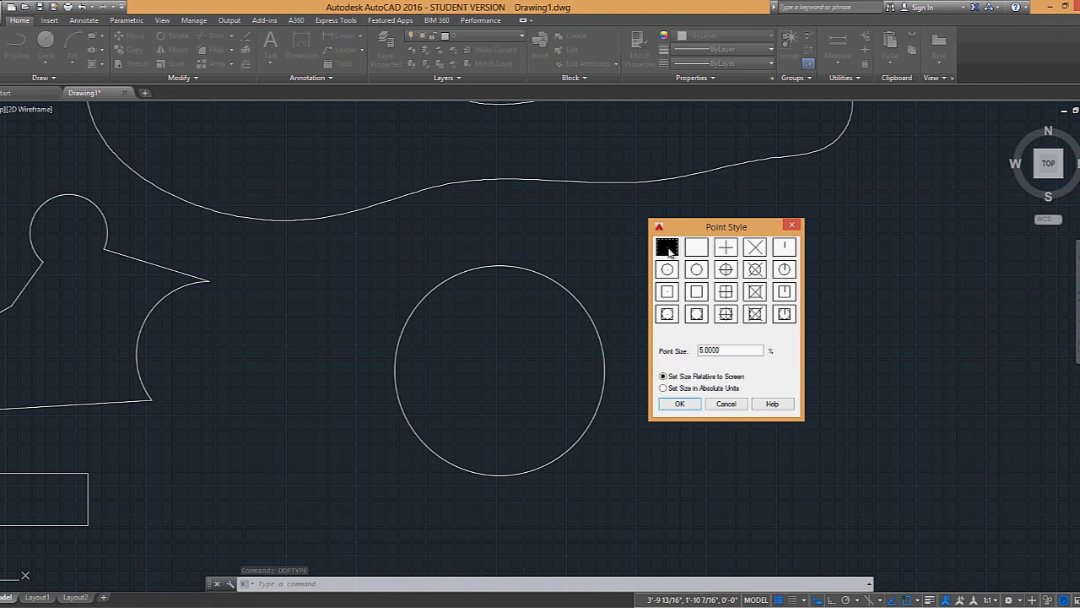
left_click(755, 269)
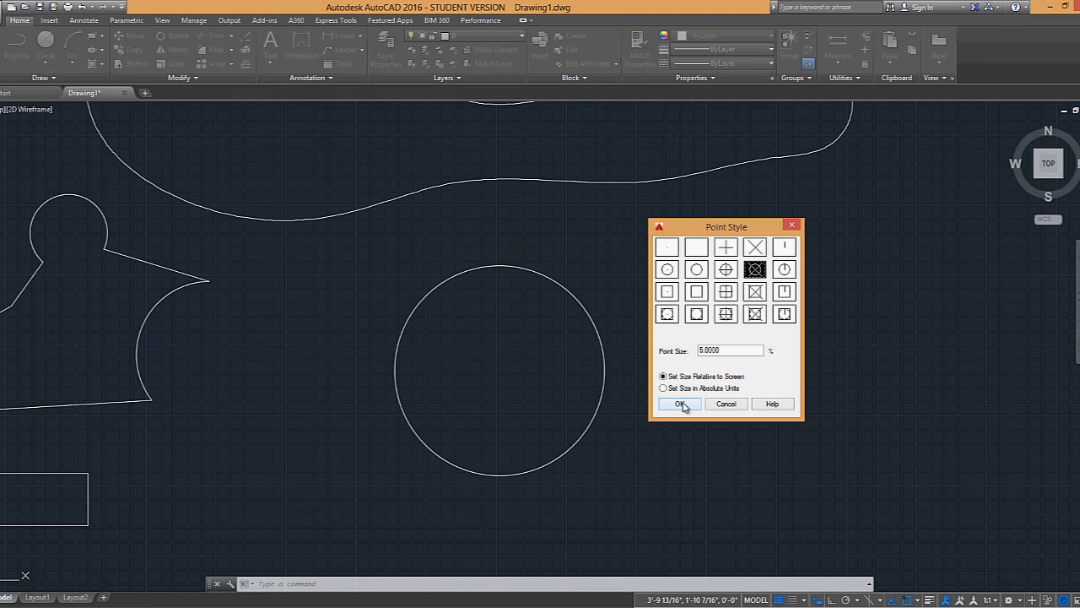
left_click(680, 403)
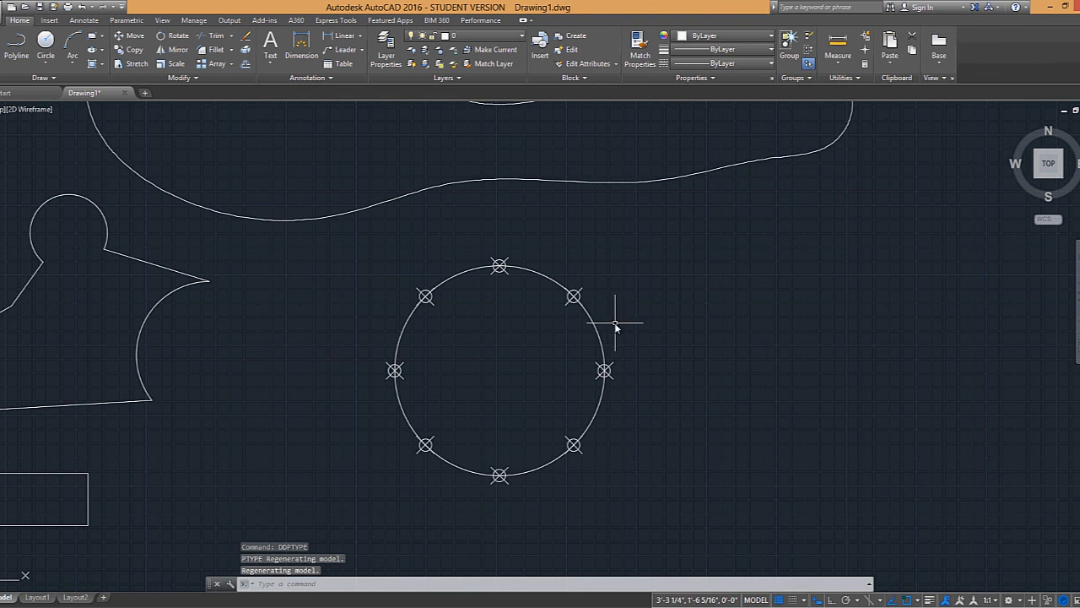
Step: Select the circle and its upper division points separately to examine them as independent objects, clearing each selection
left_click(547, 307)
left_click(535, 250)
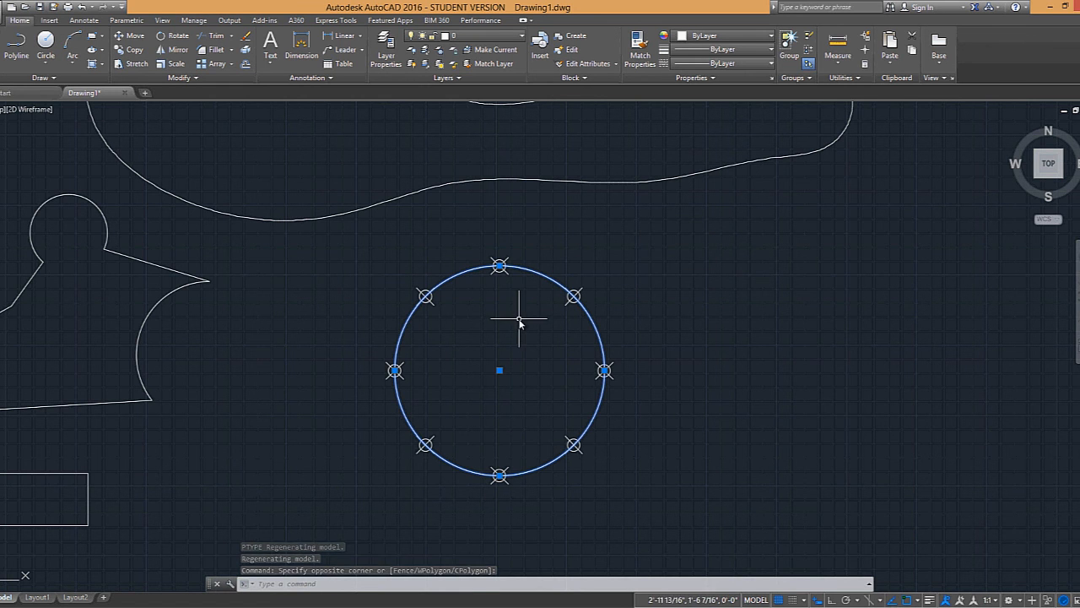
key("Escape")
left_click(390, 227)
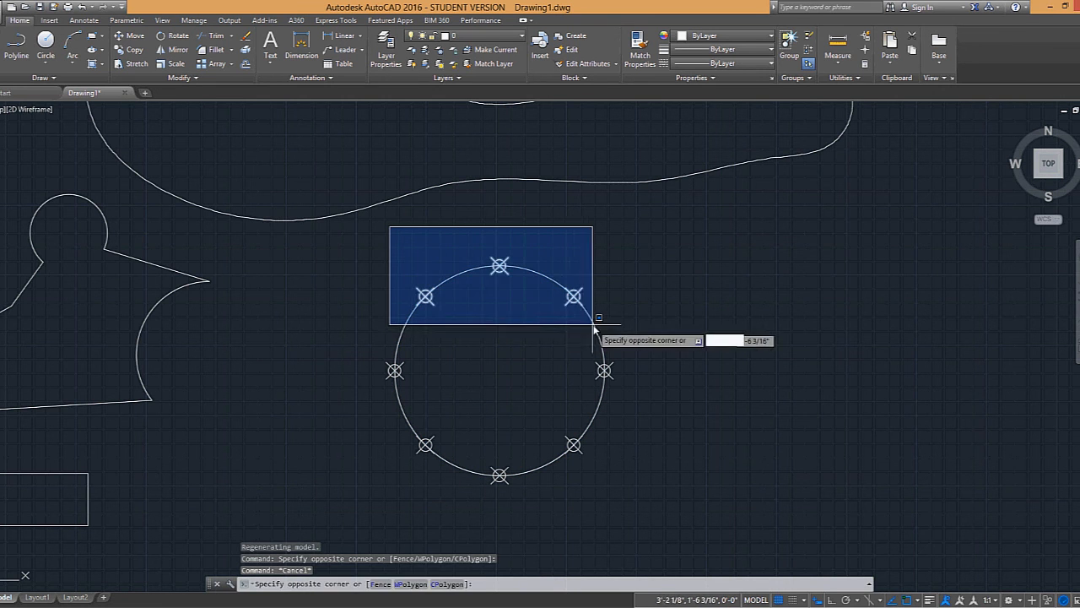
left_click(580, 331)
key("Escape")
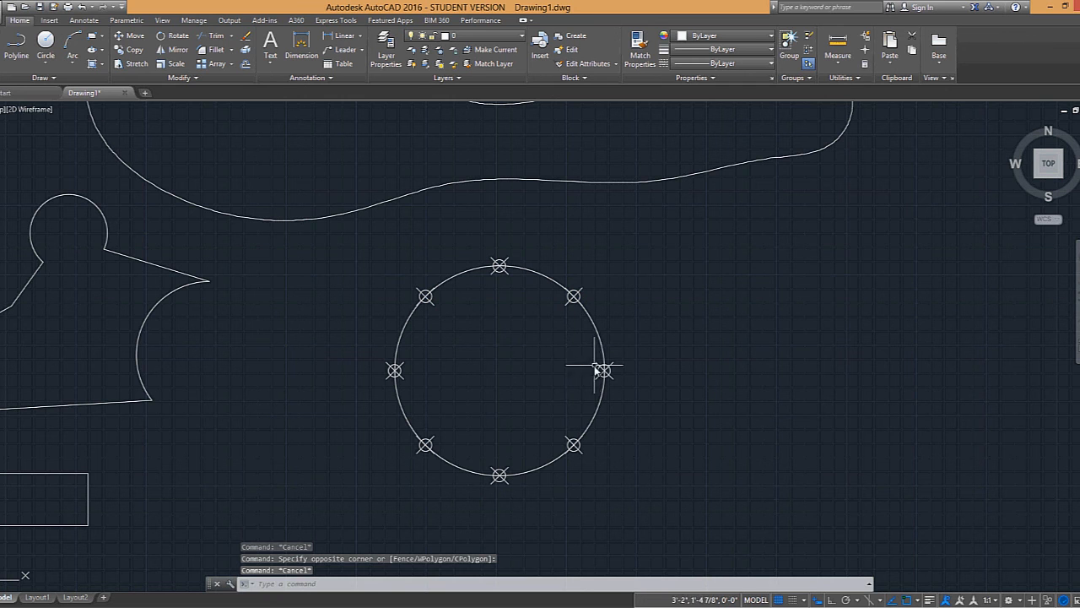
Step: Check the Node object snap and draw a vertical line from the circle's top division point to its bottom one
type("l")
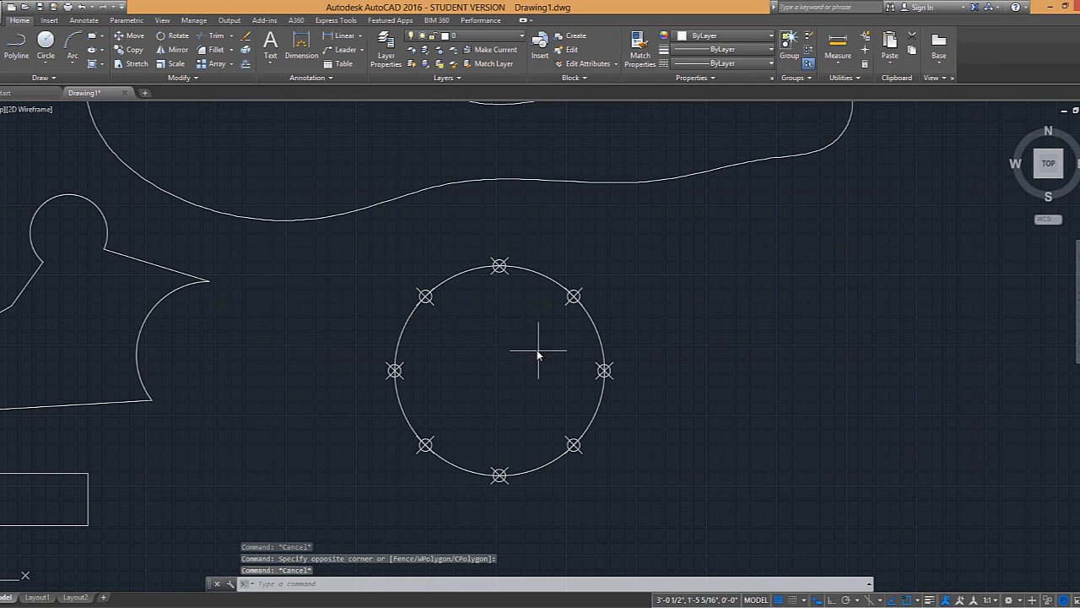
key("Return")
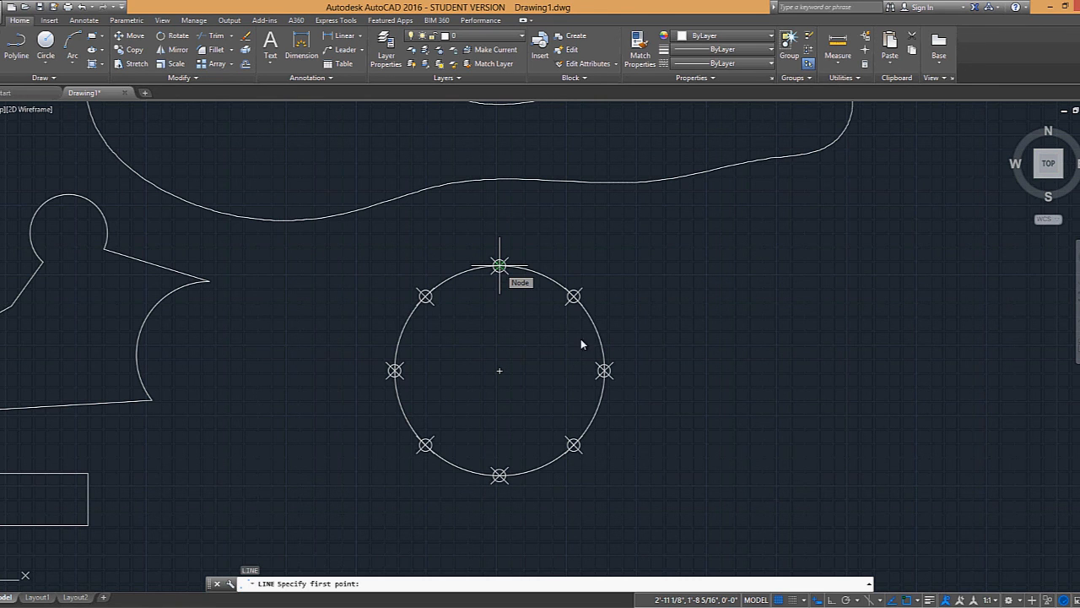
left_click(919, 601)
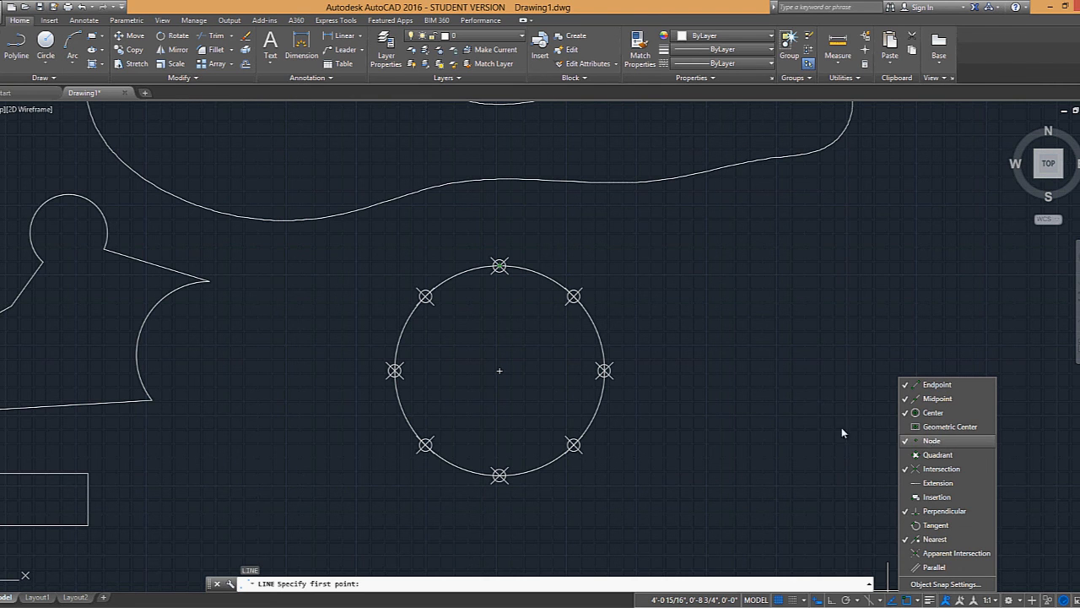
left_click(499, 266)
left_click(500, 475)
right_click(445, 314)
left_click(469, 326)
Step: Draw a diagonal line from the circle's upper-left division point to its lower-right one
right_click(425, 295)
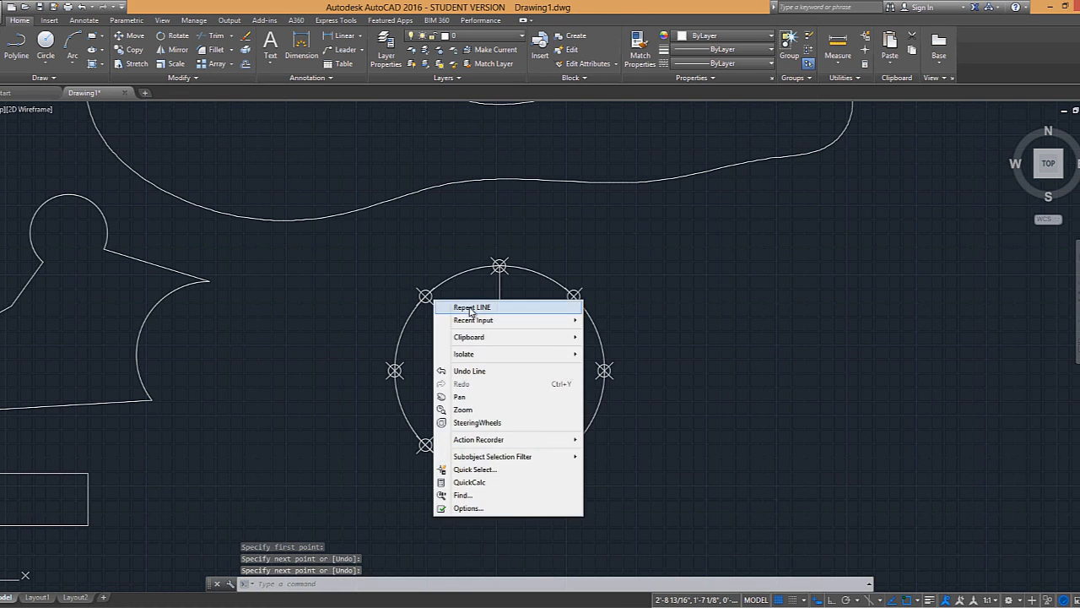
left_click(434, 301)
left_click(425, 295)
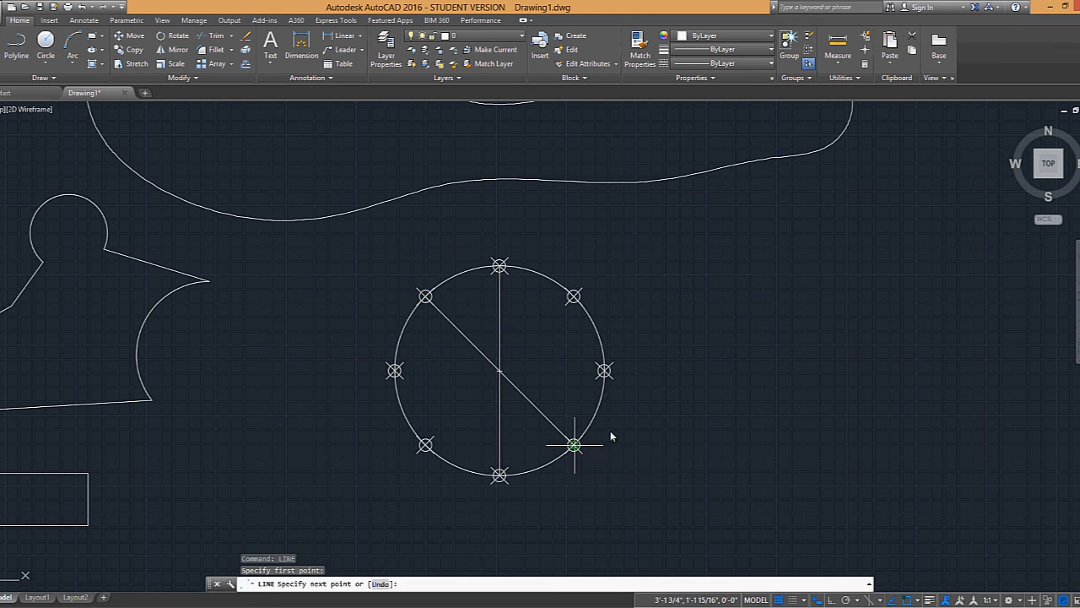
left_click(574, 445)
right_click(701, 371)
left_click(715, 395)
Step: Draw a horizontal line from the circle's right division point to its left one
right_click(659, 359)
left_click(675, 367)
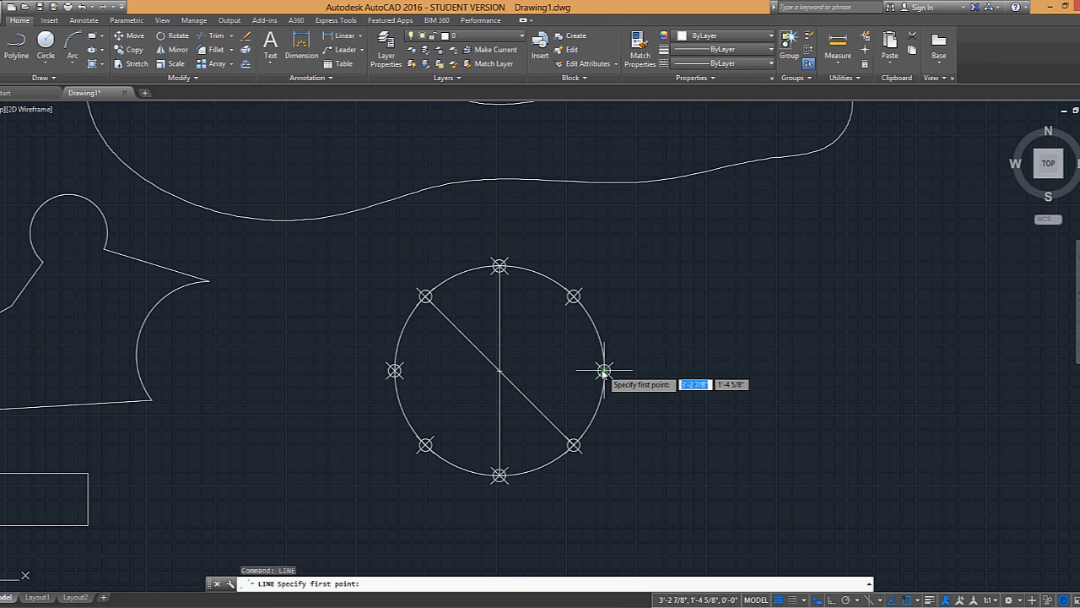
left_click(604, 372)
left_click(393, 371)
right_click(648, 331)
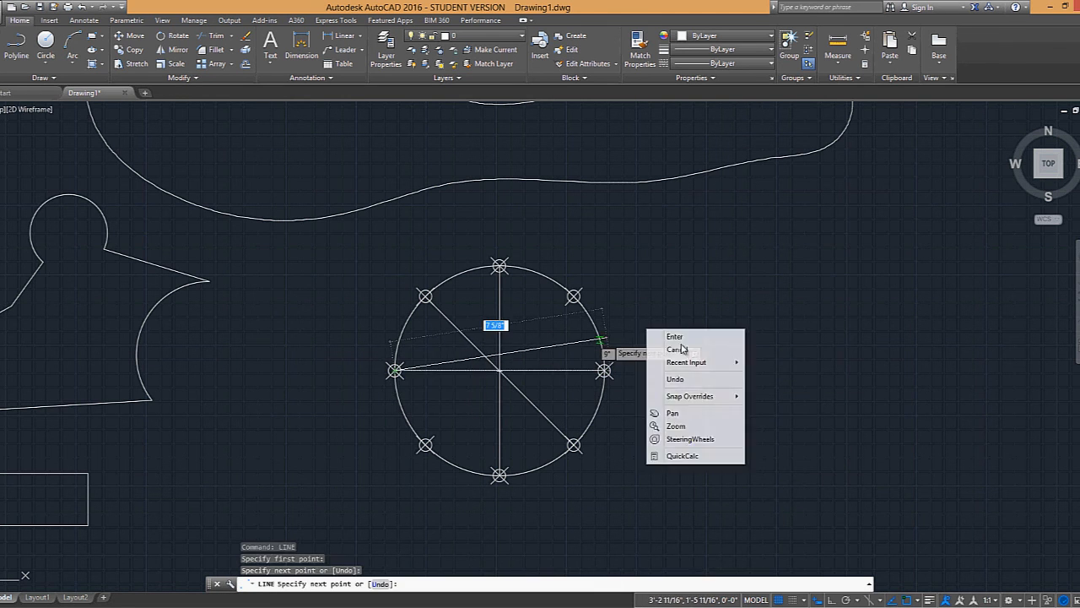
left_click(666, 336)
Step: Draw a diagonal line from the circle's lower-left division point to its upper-right one
right_click(436, 426)
left_click(496, 219)
left_click(426, 444)
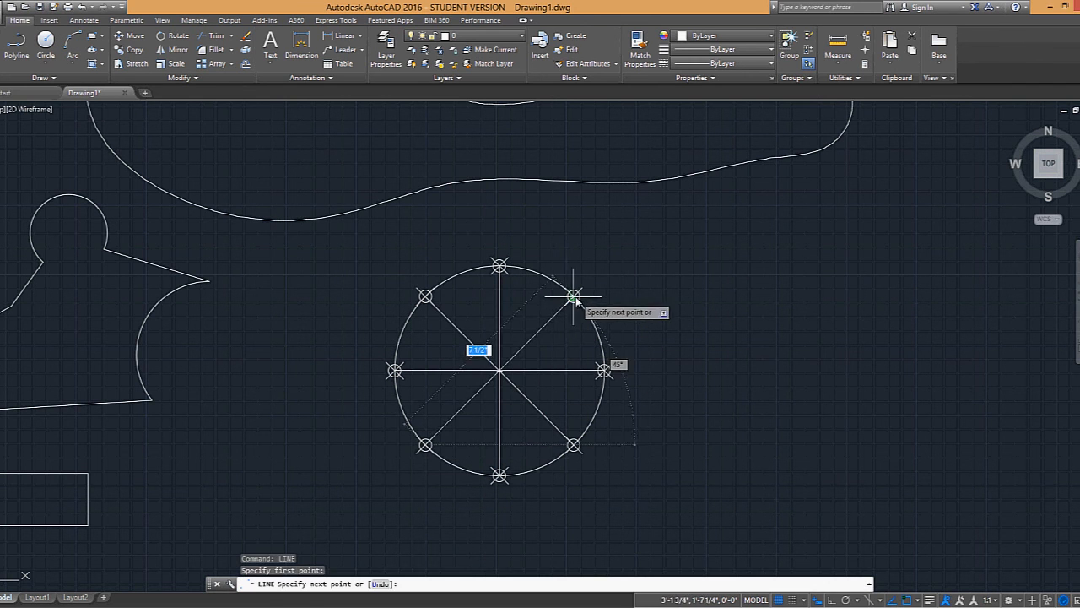
left_click(574, 296)
right_click(650, 282)
left_click(679, 287)
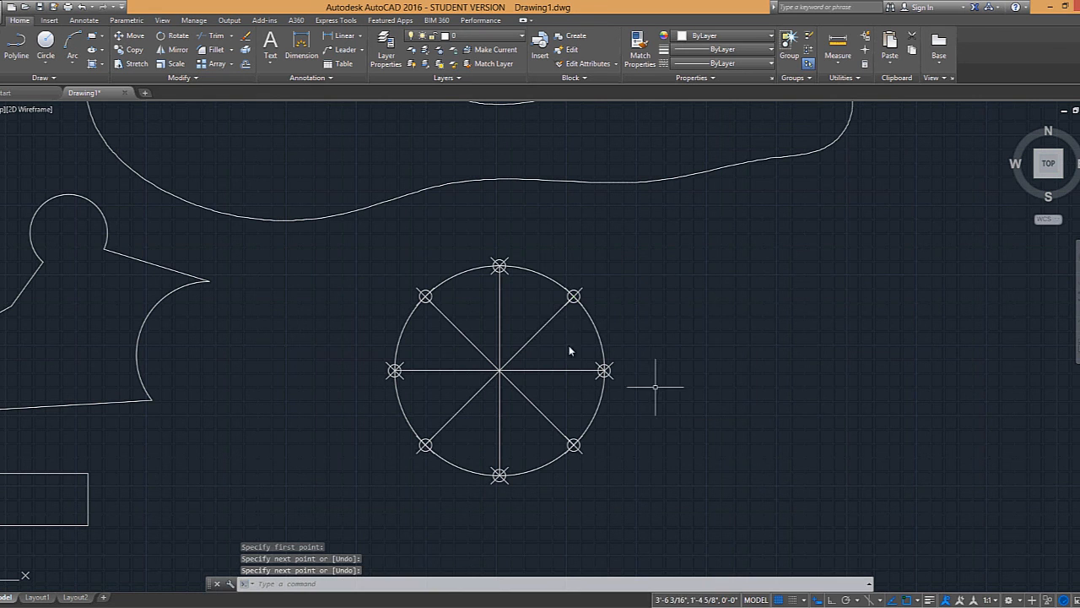
Step: Erase the three upper division points and the right and lower-right ones, keeping the circle and lines
left_click(383, 232)
left_click(678, 345)
type("E")
key("Return")
left_click(539, 306)
left_click(657, 463)
type("E")
key("Return")
Step: Erase the remaining lower-left, bottom and left division points from the circle
left_click(364, 416)
left_click(528, 516)
type("E")
key("Return")
left_click(363, 337)
left_click(432, 397)
key("Return")
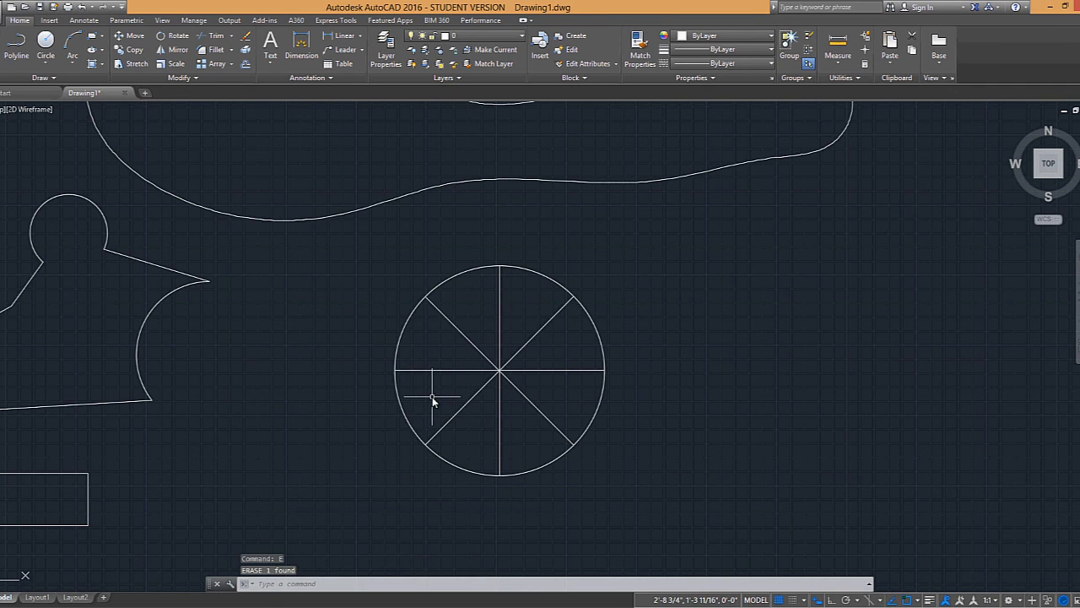